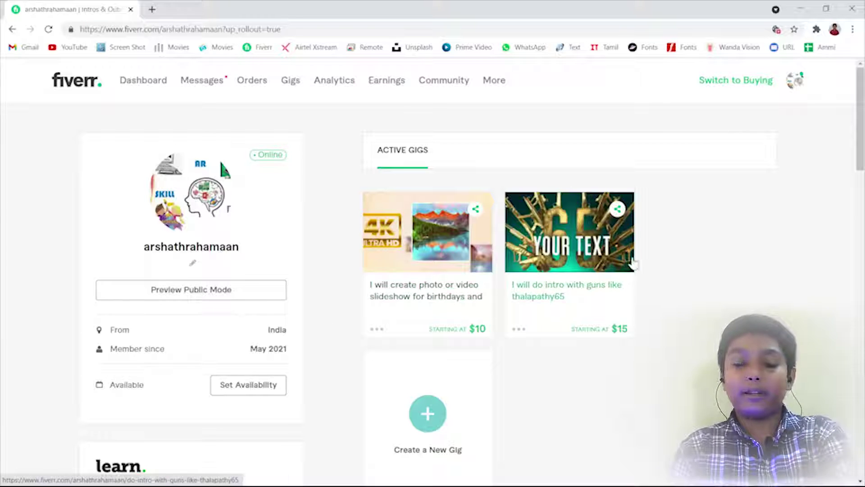
Review the seller profile's description, languages, tests, linked accounts, skills, education and certification sections
mouse_move(195, 192)
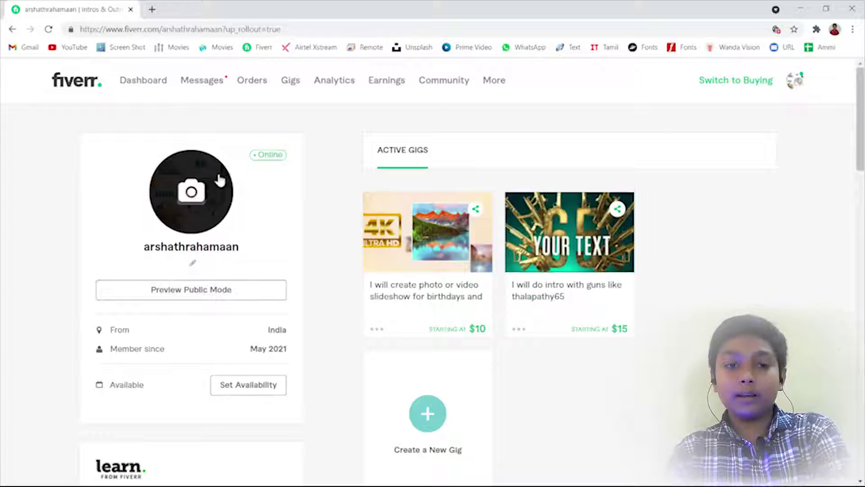
scroll(262, 267, down, 7)
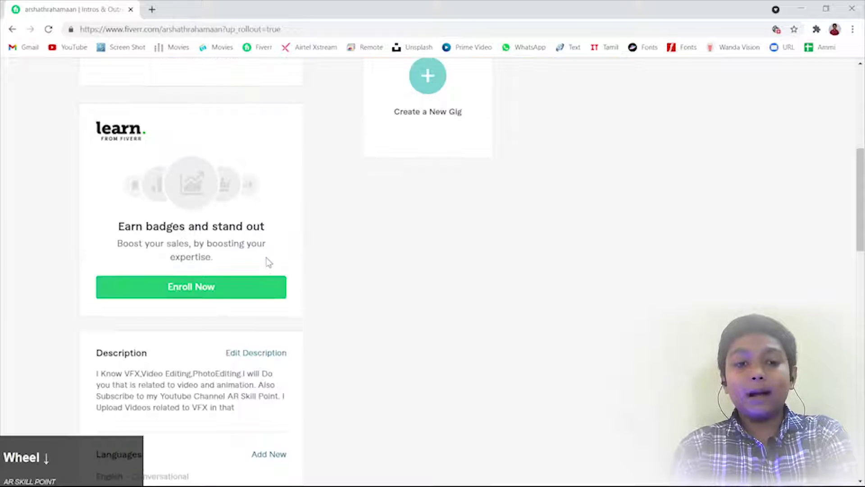
scroll(269, 261, down, 4)
scroll(212, 219, down, 4)
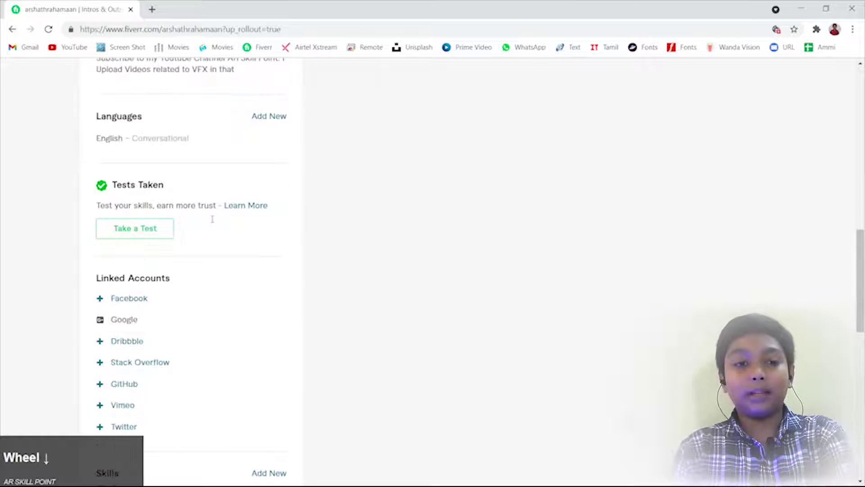
scroll(167, 198, down, 4)
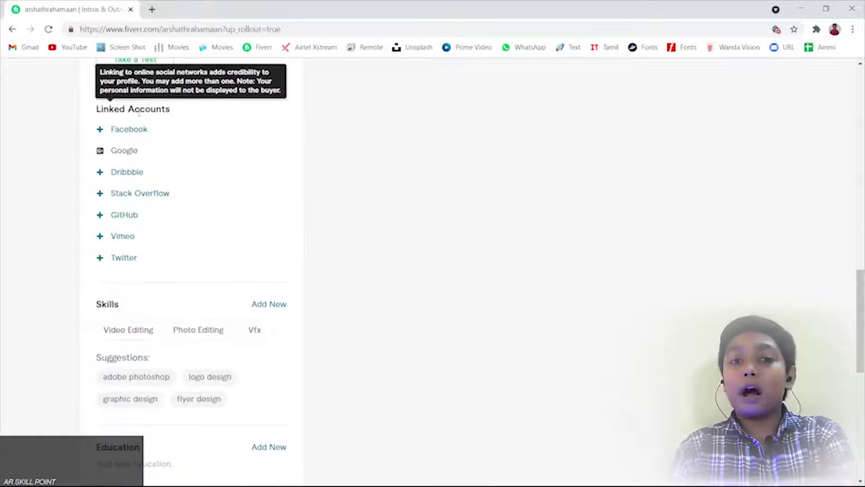
scroll(238, 218, down, 4)
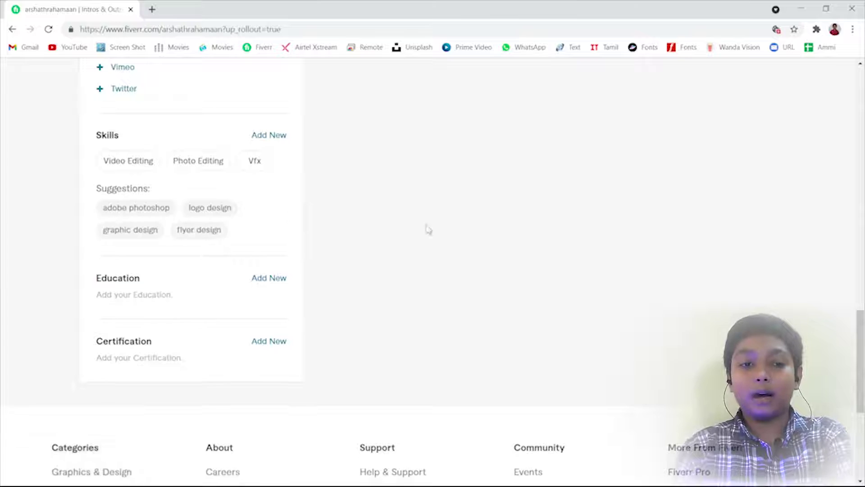
Start creating a new gig from the seller profile's active gigs
key(alt+Left)
scroll(620, 351, down, 8)
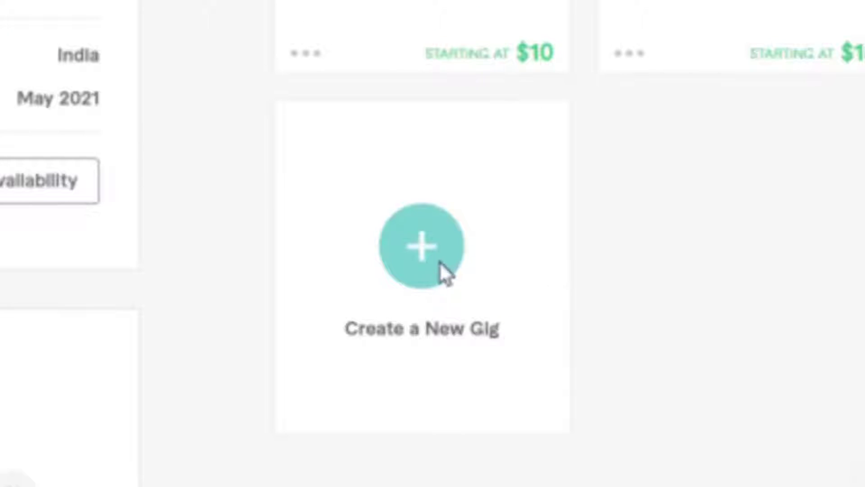
click(418, 239)
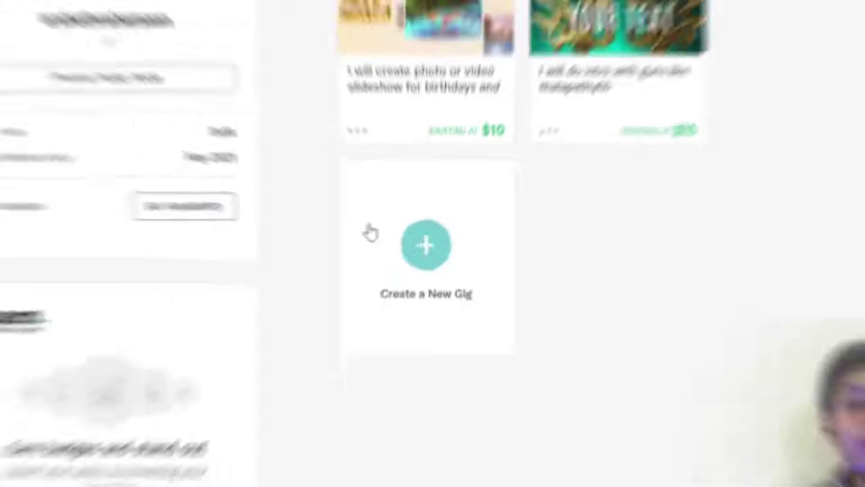
Enter the gig title "do fire intro like kgf 2" after the fixed words "I will"
click(264, 223)
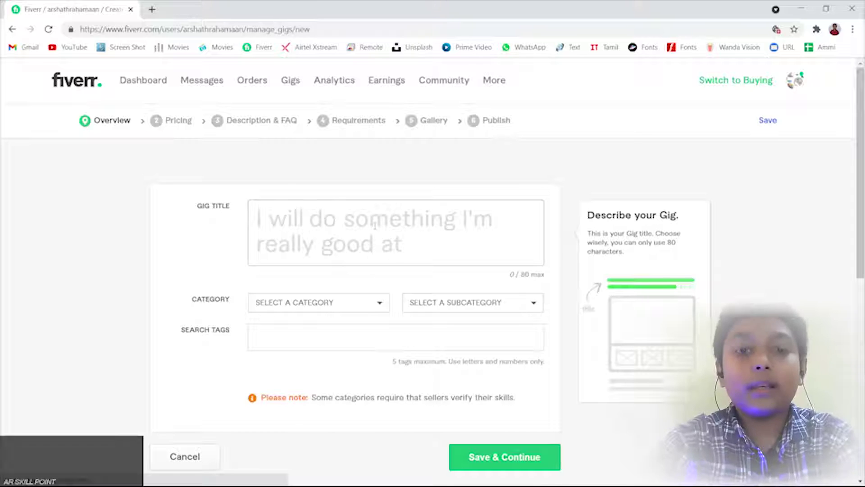
text(do fir)
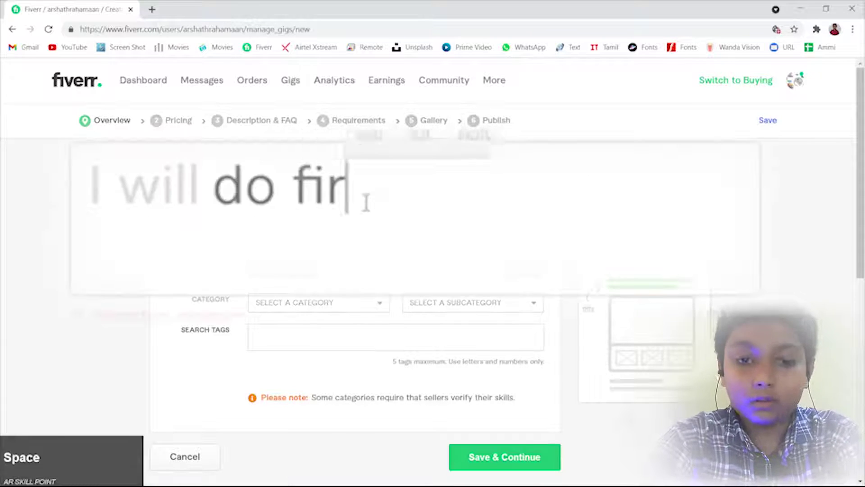
text(e intro like kgf2)
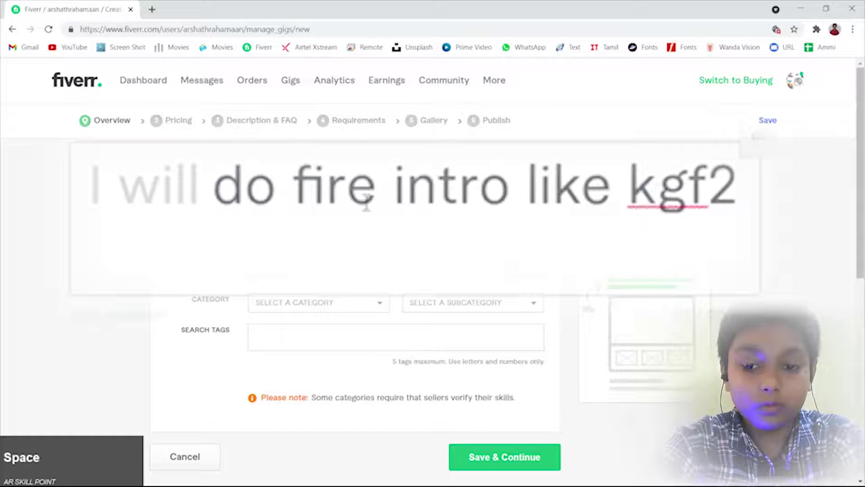
key(BackSpace)
text(2)
click(366, 203)
text(with)
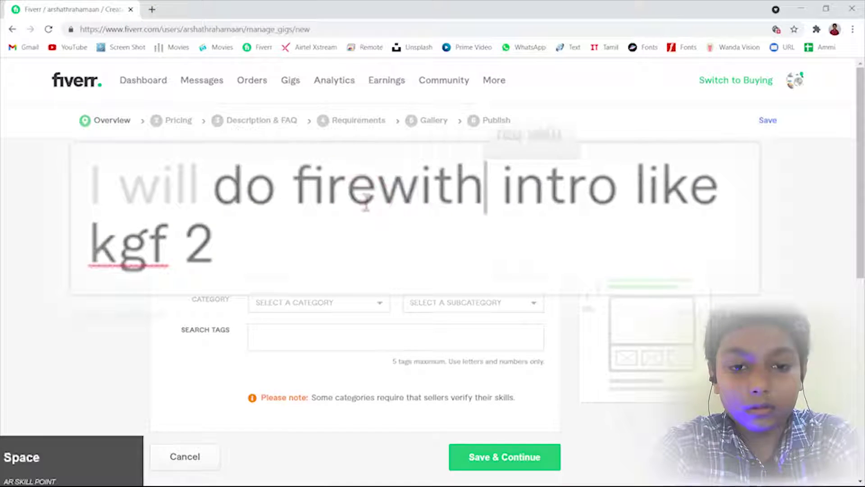
key(BackSpace)
key(BackSpace)
key(BackSpace)
key(BackSpace)
Extend the end of the gig title with "with 4 languages"
click(241, 245)
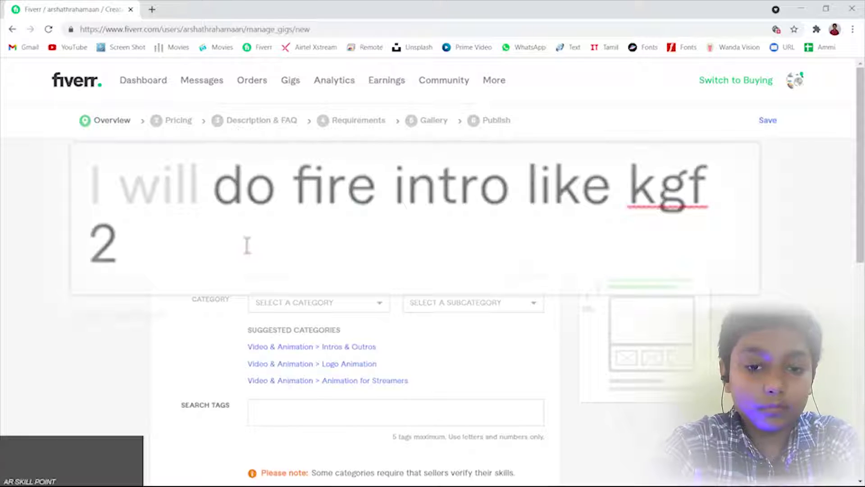
click(206, 246)
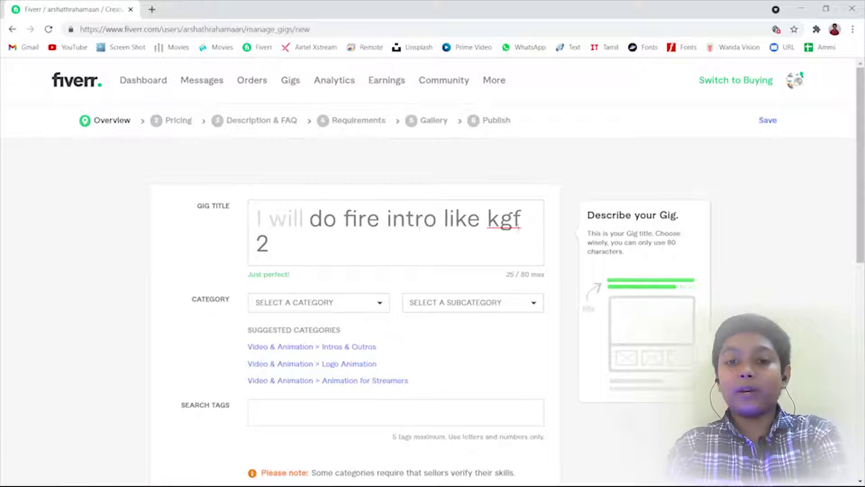
click(346, 255)
text(with langu)
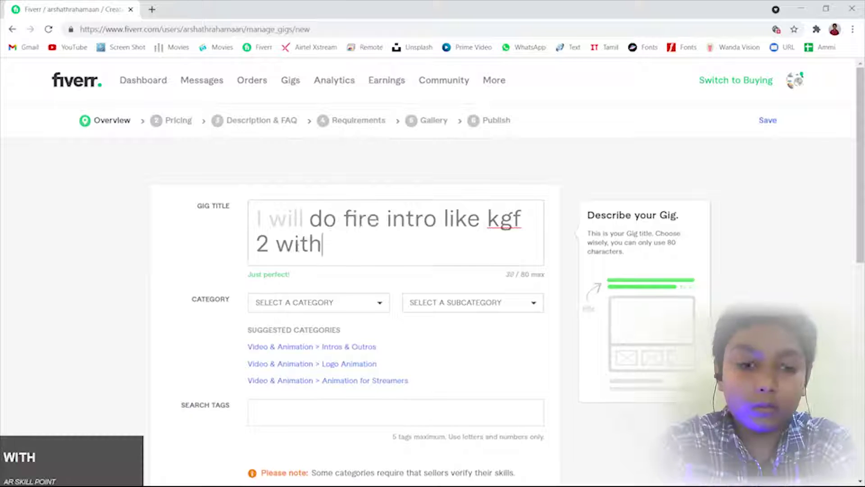
text(ages)
click(173, 270)
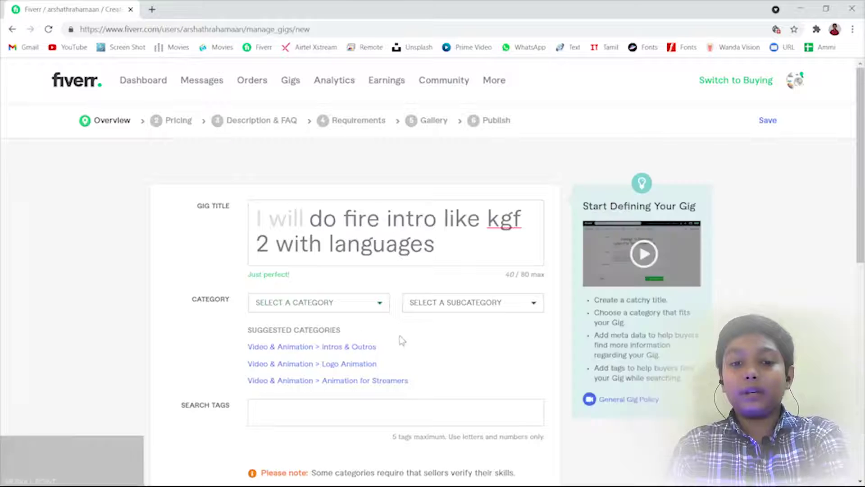
text(4)
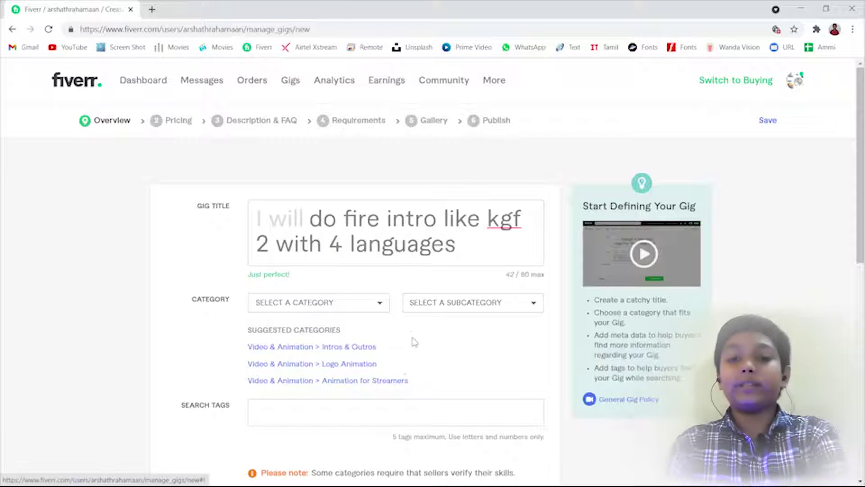
Set the gig category to Video & Animation > Intros & Outros and the intro/outro type to YouTube Channel Intro
click(360, 347)
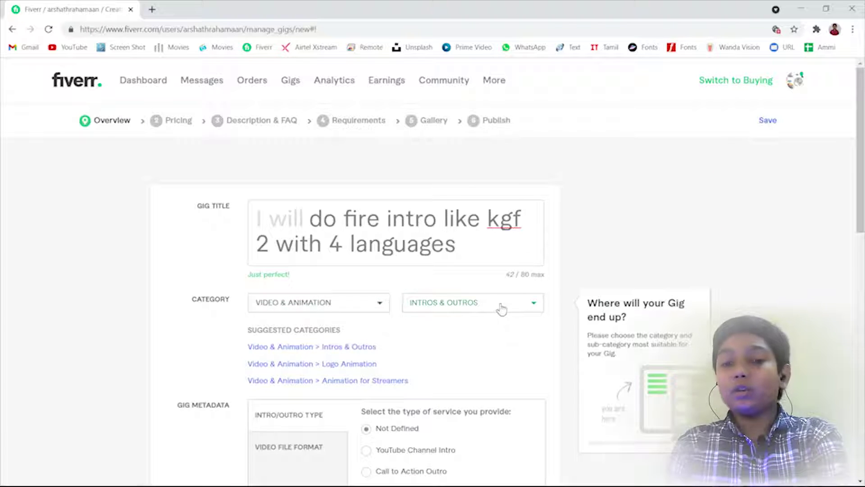
scroll(464, 337, down, 4)
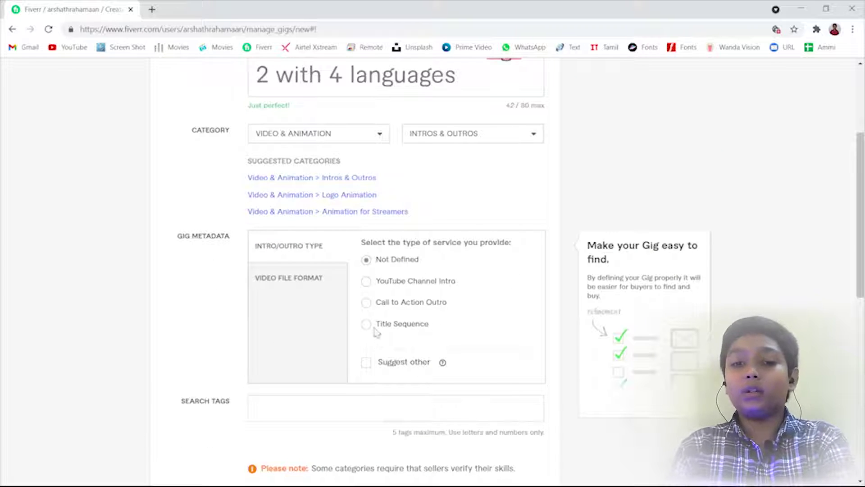
click(367, 282)
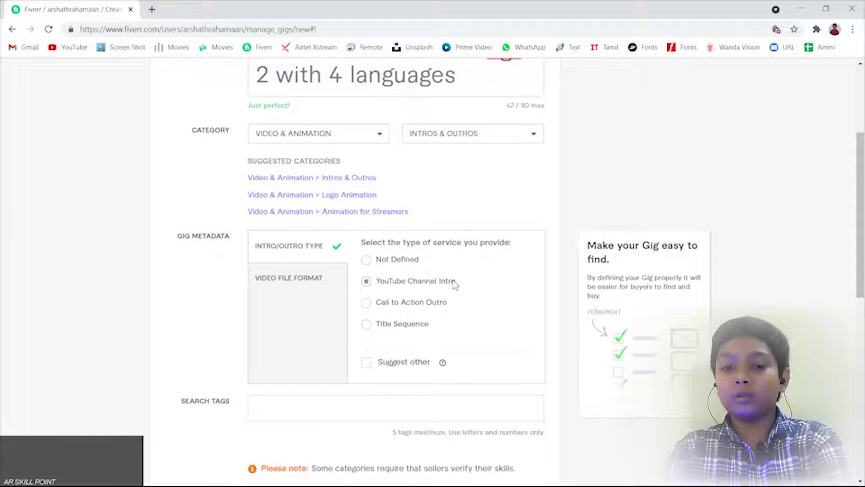
Add the search tags KGF, Fire Intro, Burning Text and Fire Text to the gig
scroll(453, 283, down, 4)
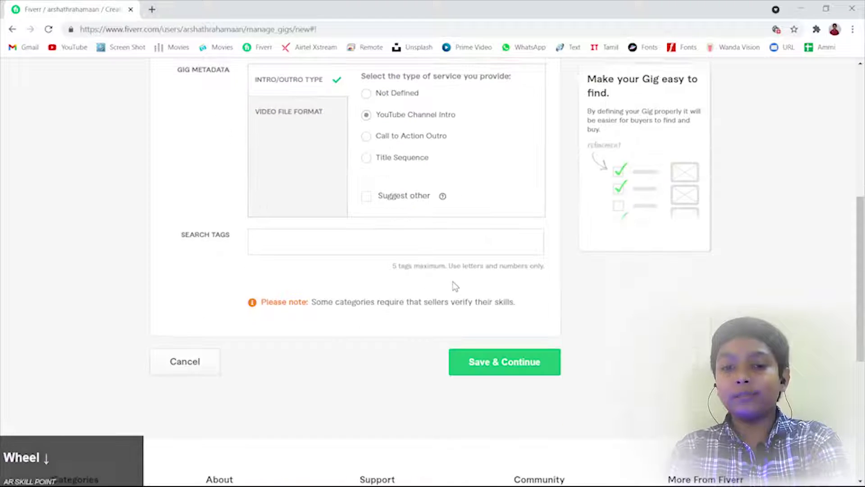
click(445, 244)
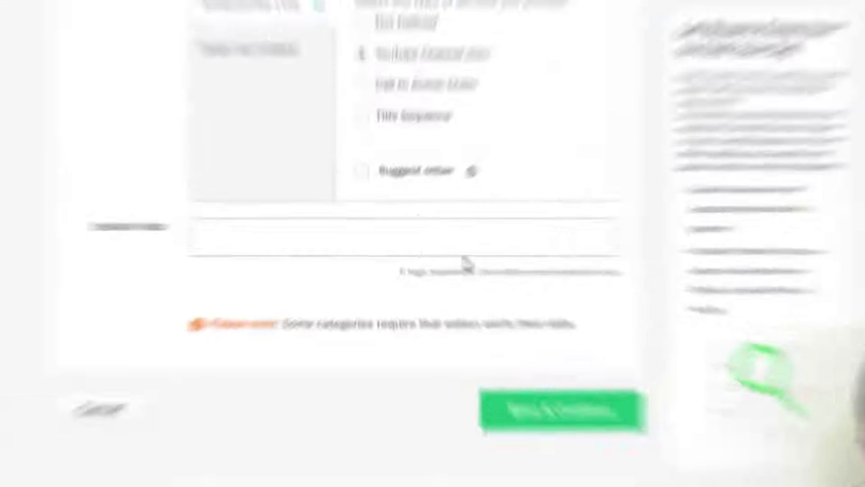
text(KGF)
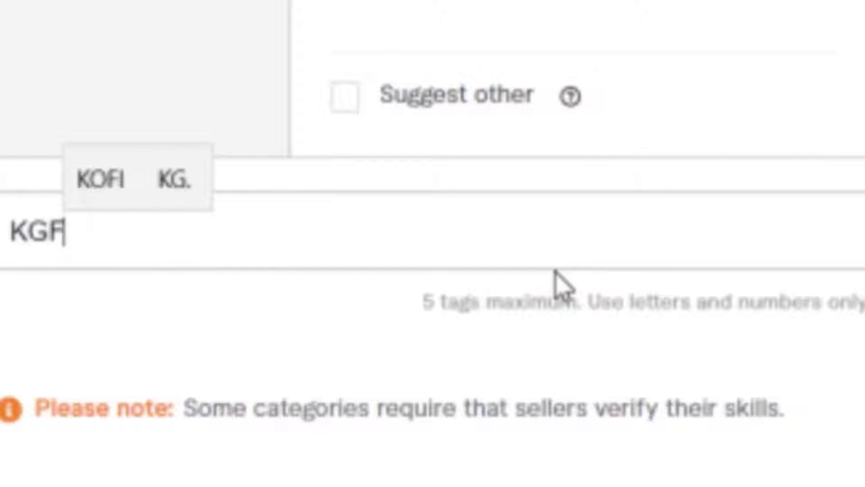
key(Return)
text(Fire Intro)
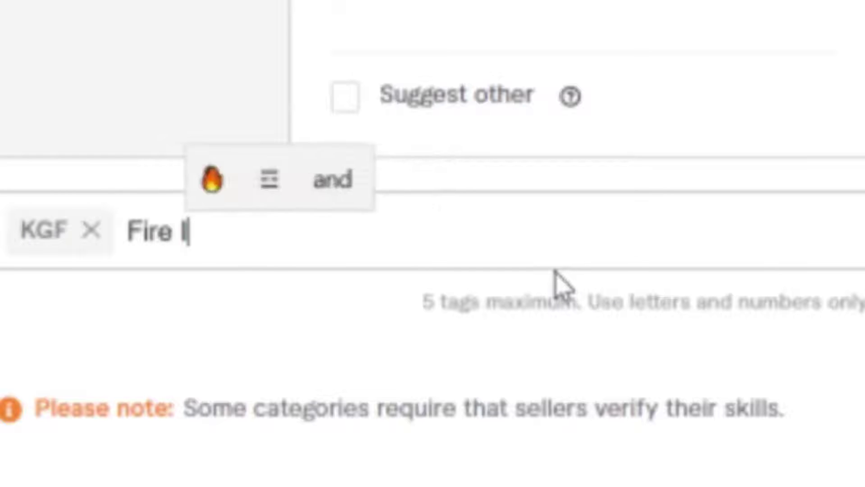
key(Return)
text(Burning G)
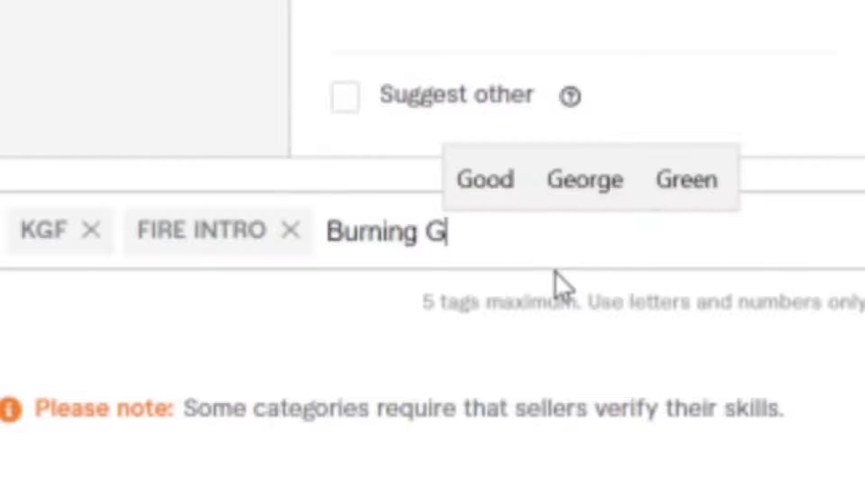
key(BackSpace)
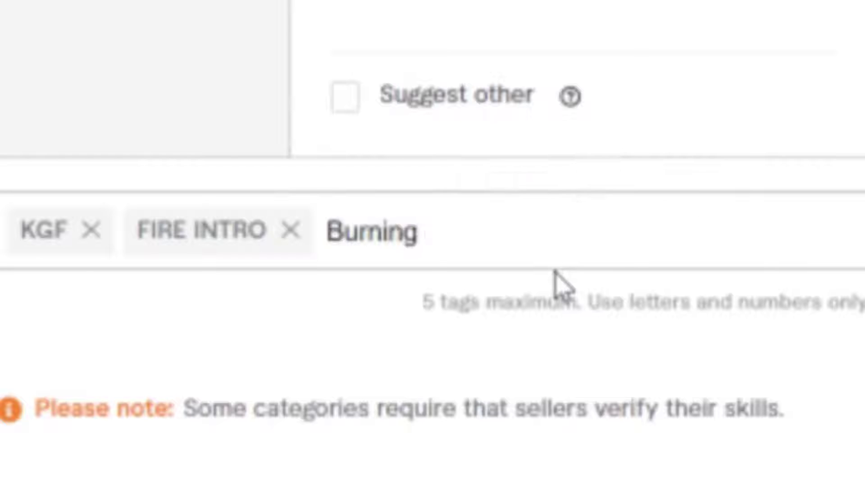
text(Text)
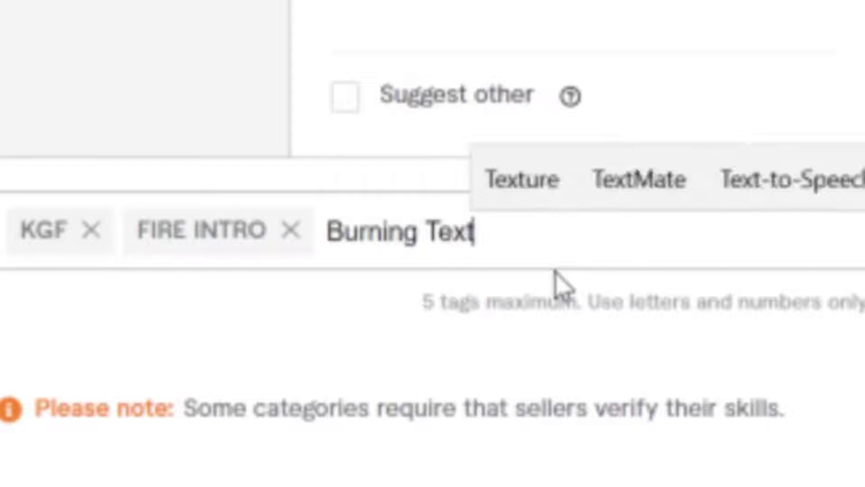
key(Return)
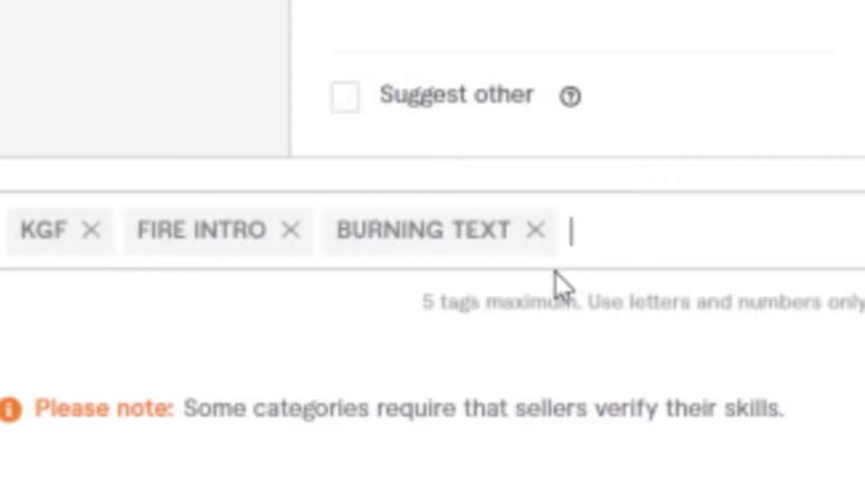
text(Fire Text)
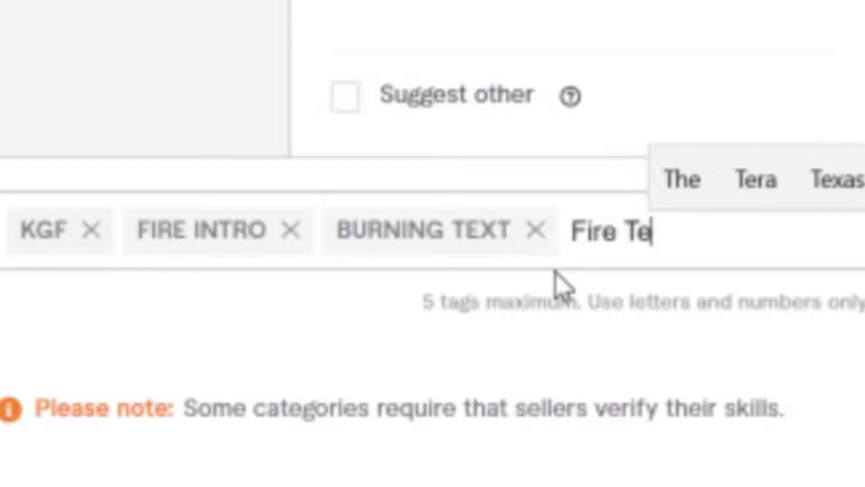
key(Return)
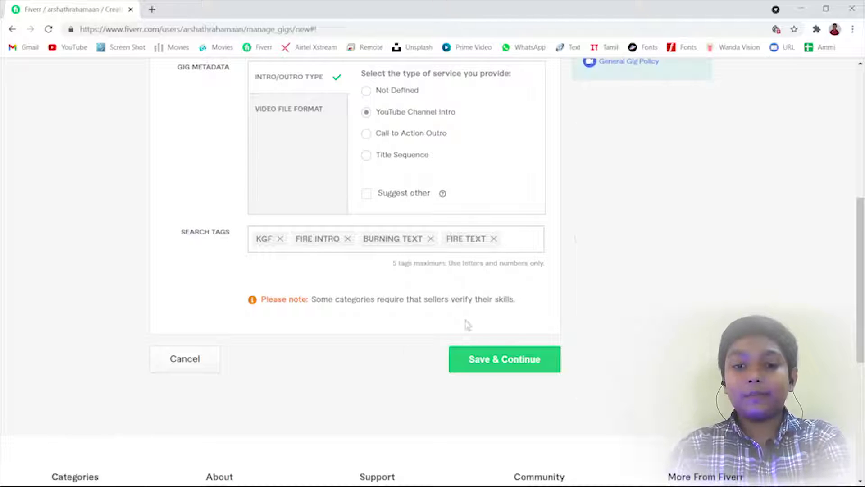
Save the gig overview and continue to the Scope & Pricing stage
click(404, 350)
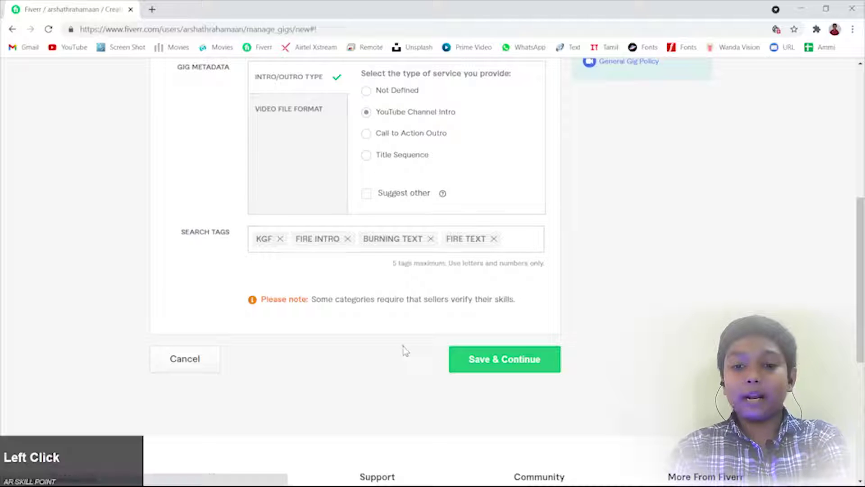
click(491, 360)
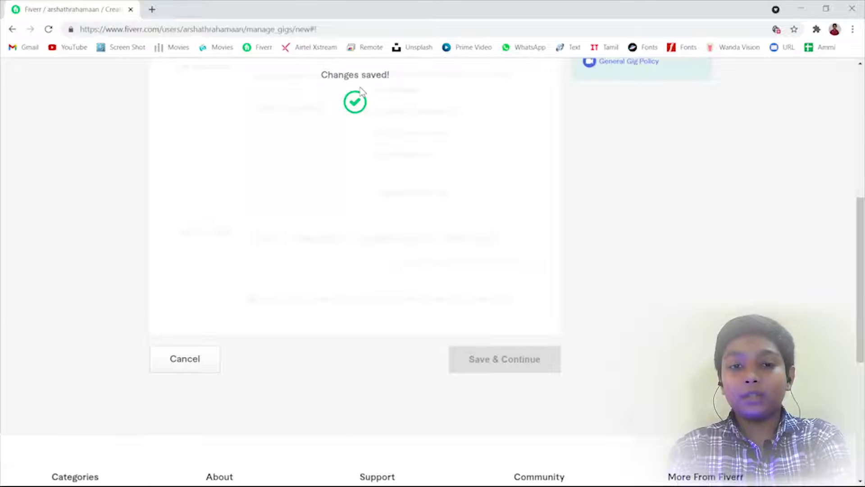
scroll(365, 217, up, 10)
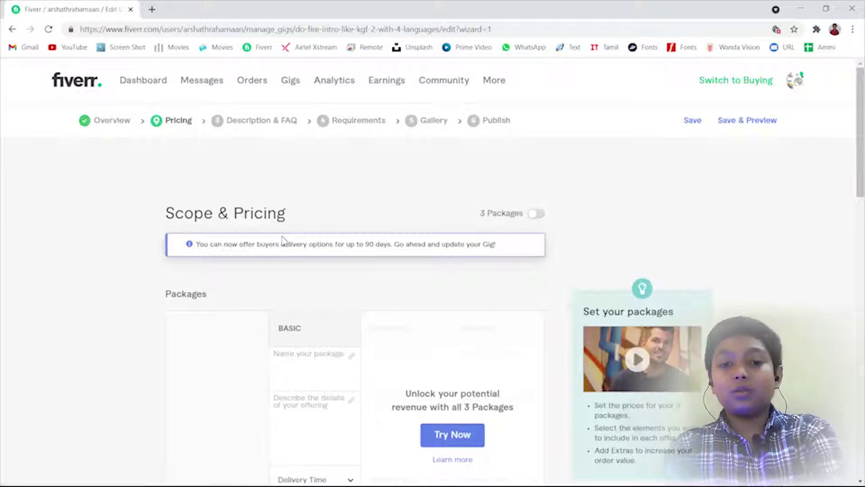
Enable the 3 Packages option for the gig's scope and pricing
scroll(304, 176, down, 4)
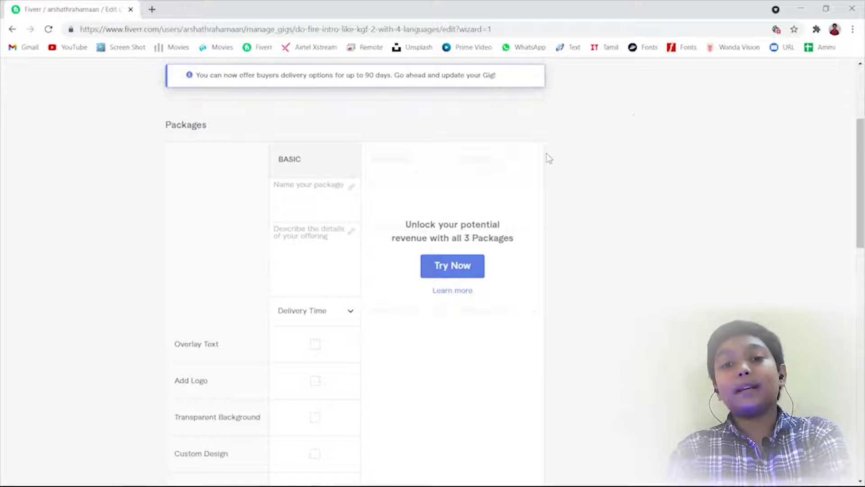
scroll(305, 180, up, 4)
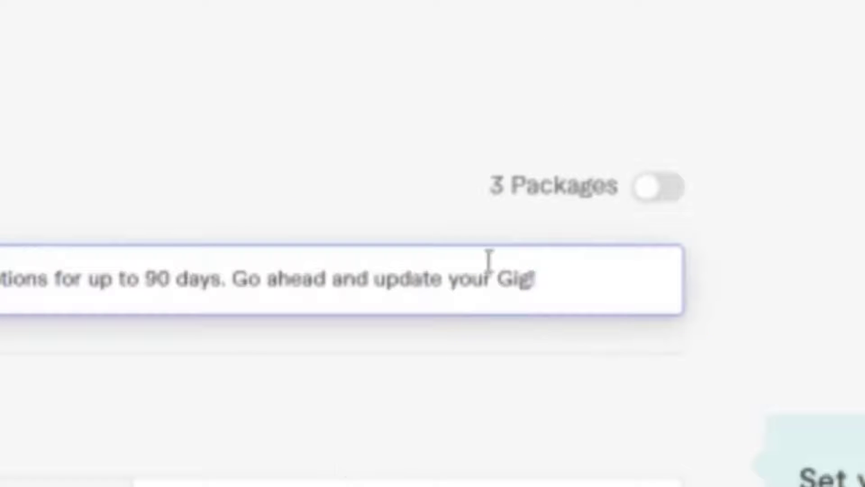
click(649, 193)
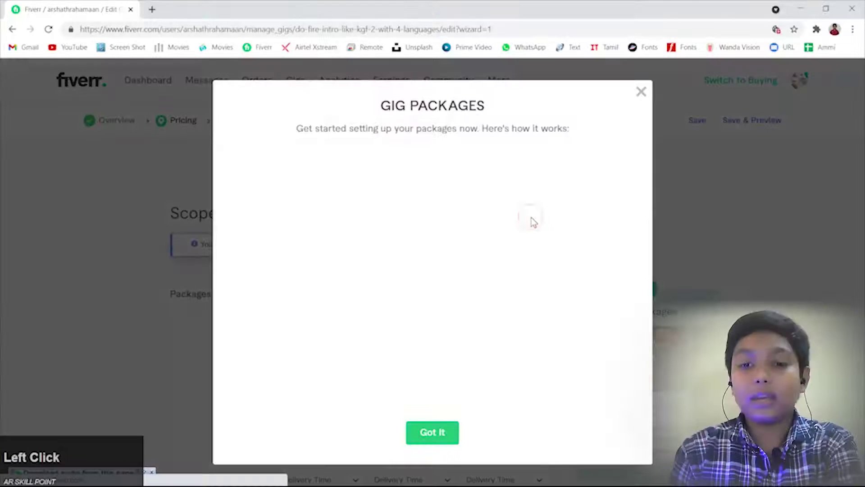
Dismiss the Gig Packages introduction and name the Basic, Standard and Premium packages HD, UHD and 4K
click(431, 433)
scroll(442, 343, down, 4)
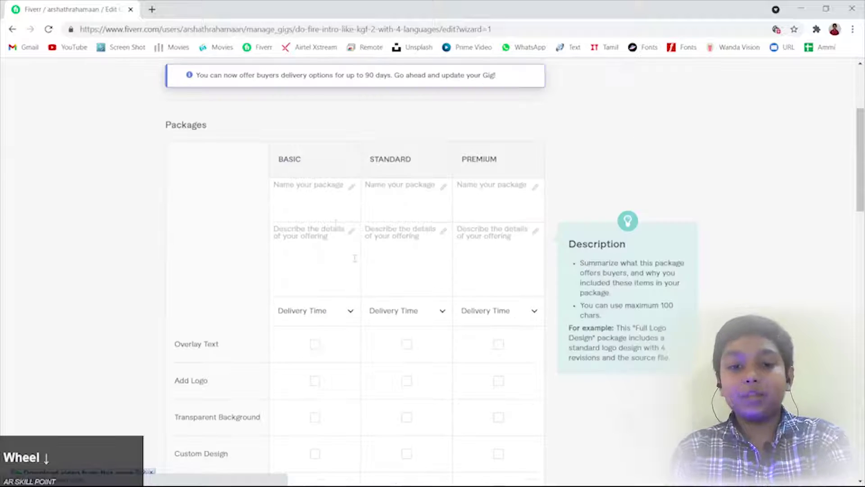
mouse_move(485, 193)
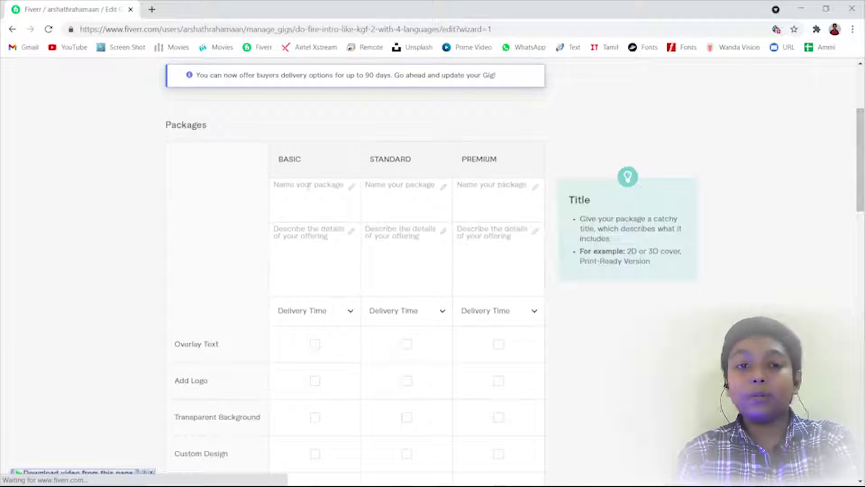
click(336, 194)
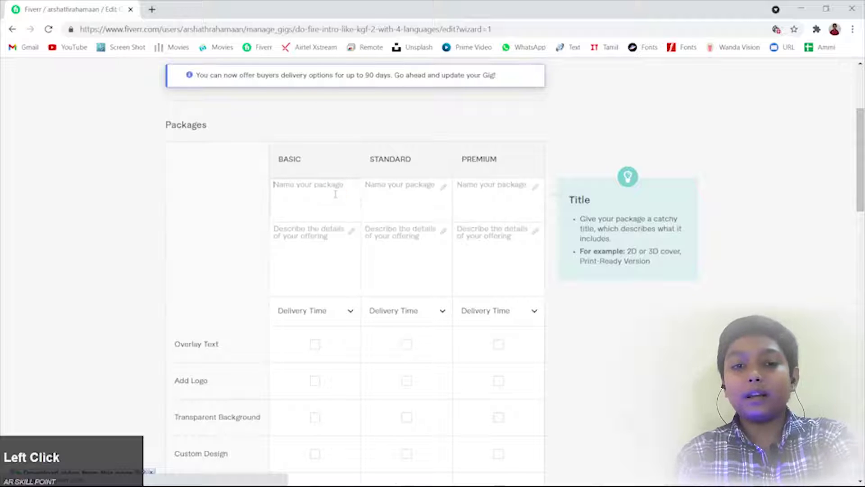
text(HD)
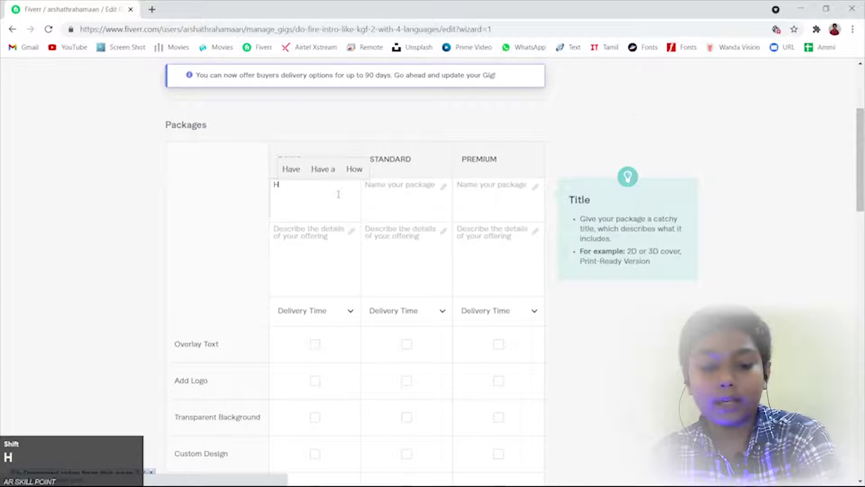
click(414, 196)
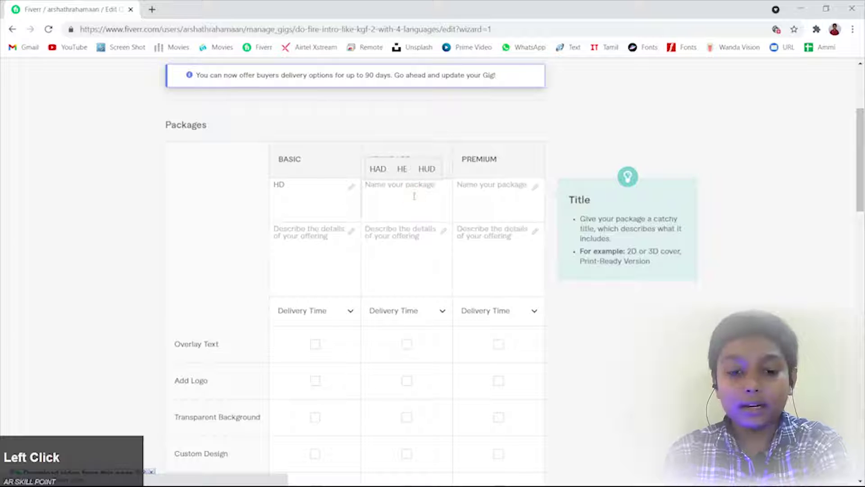
text(H)
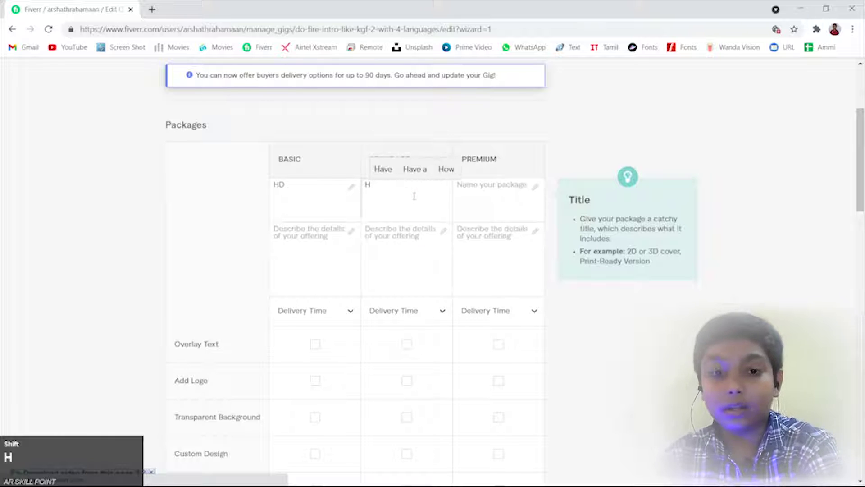
key(BackSpace)
text(UHD)
click(505, 192)
text(4K)
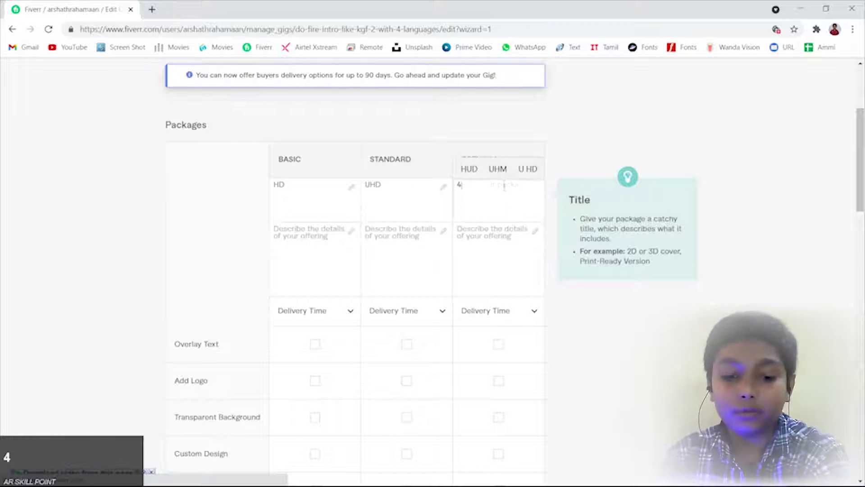
Enter the Basic package description "Thsi File is in Mp4 Format.Video Resoulution 1920x1080."
click(336, 238)
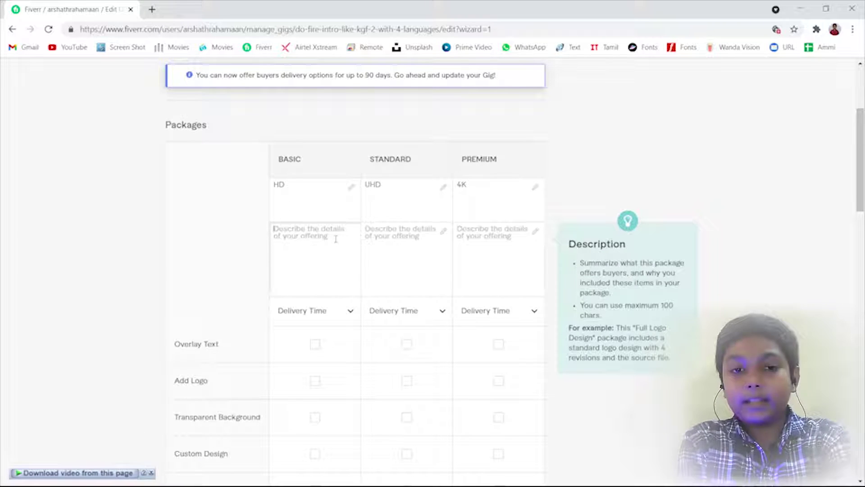
key(shift)
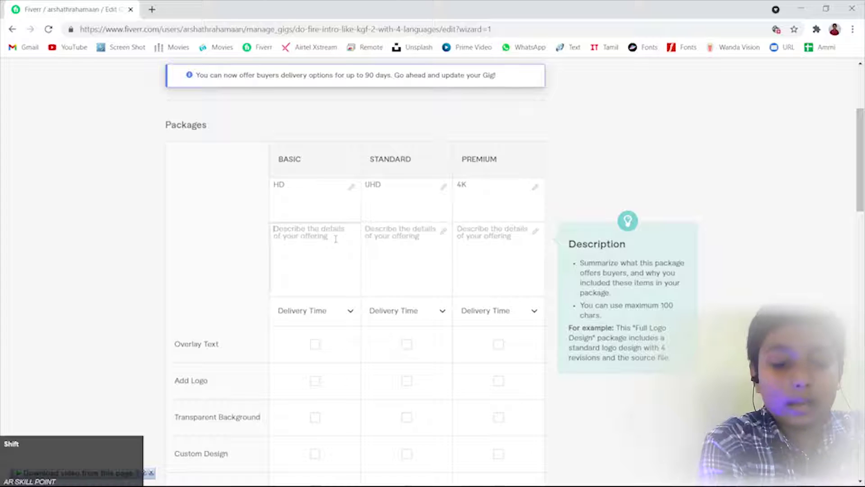
text(Thsi File is in Mp)
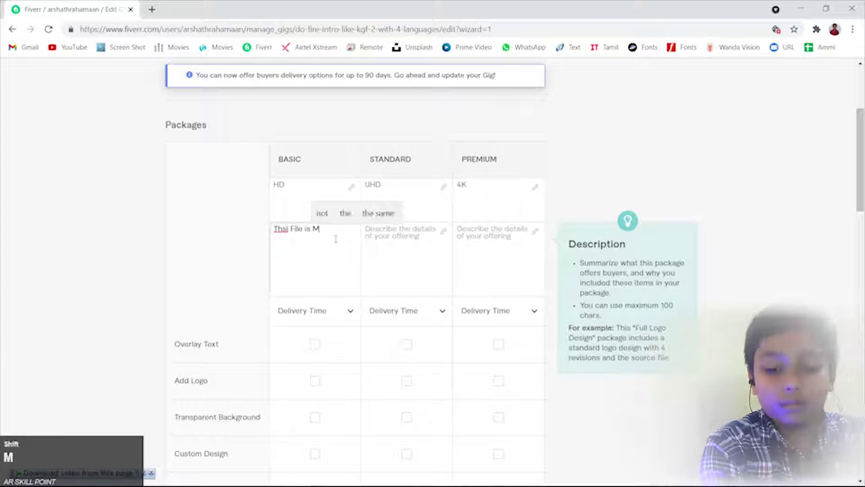
text(4 Format)
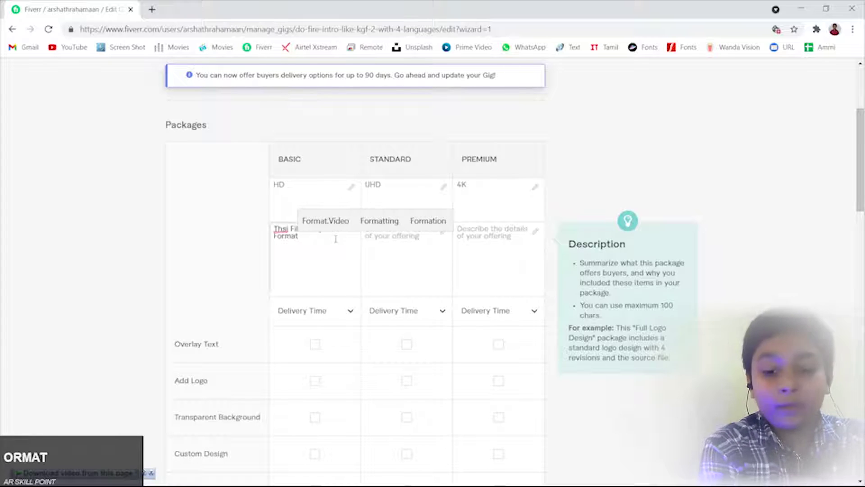
text(.Video )
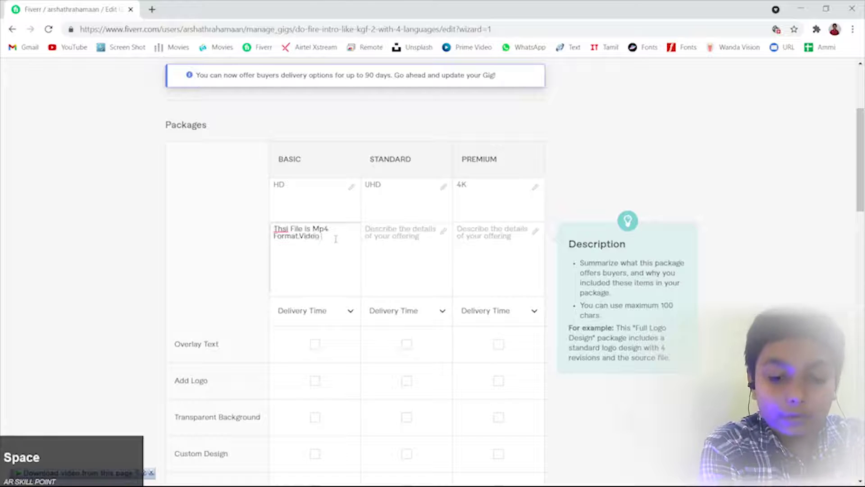
text(Resoulution)
click(328, 248)
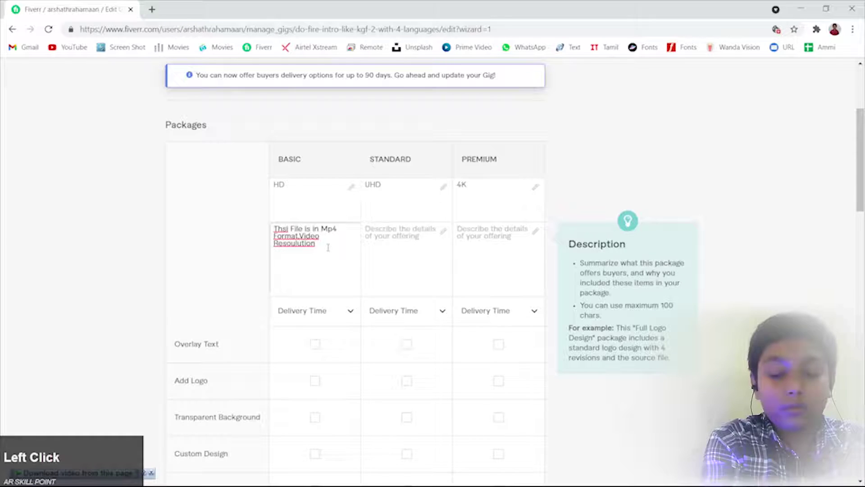
text(1920x)
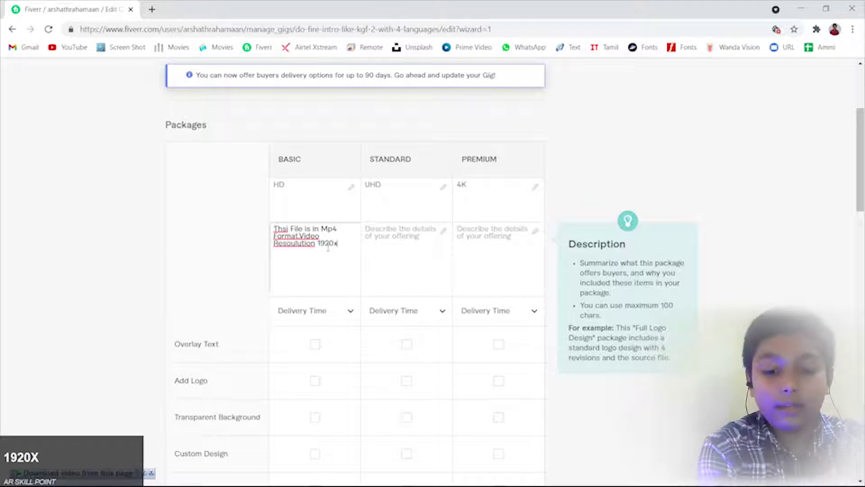
text(10)
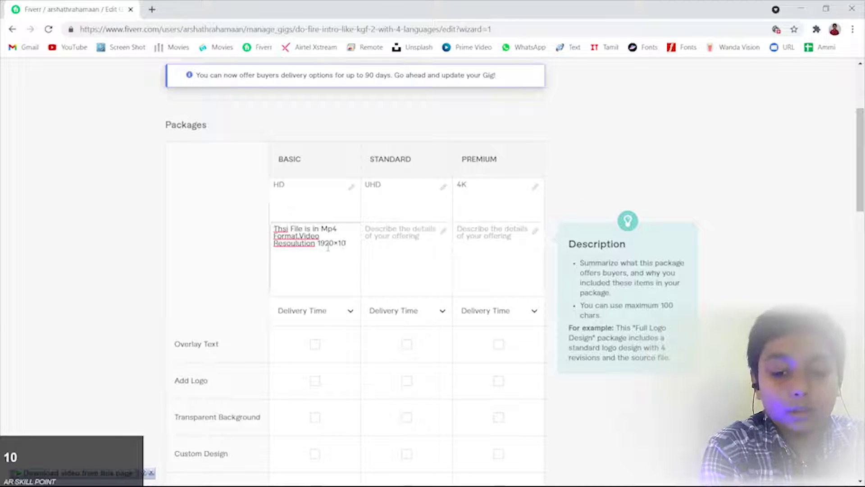
text(80)
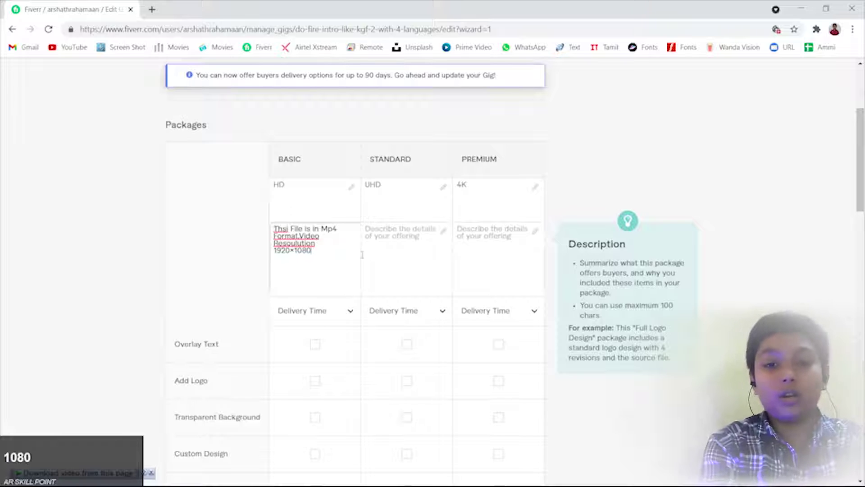
text(.)
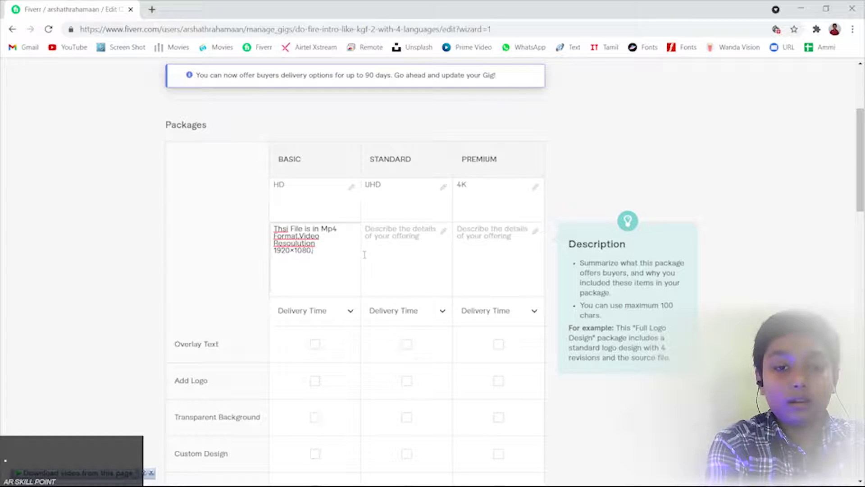
Copy the Basic package's description text into the Standard package's description
click(379, 247)
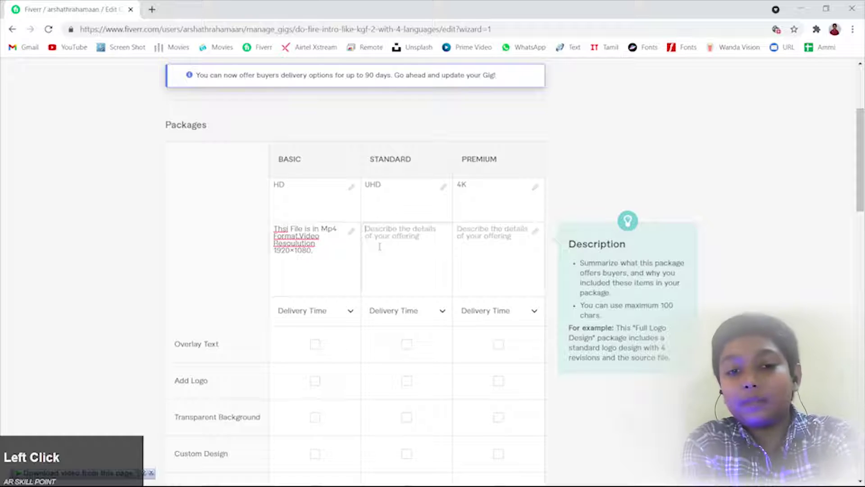
text(T)
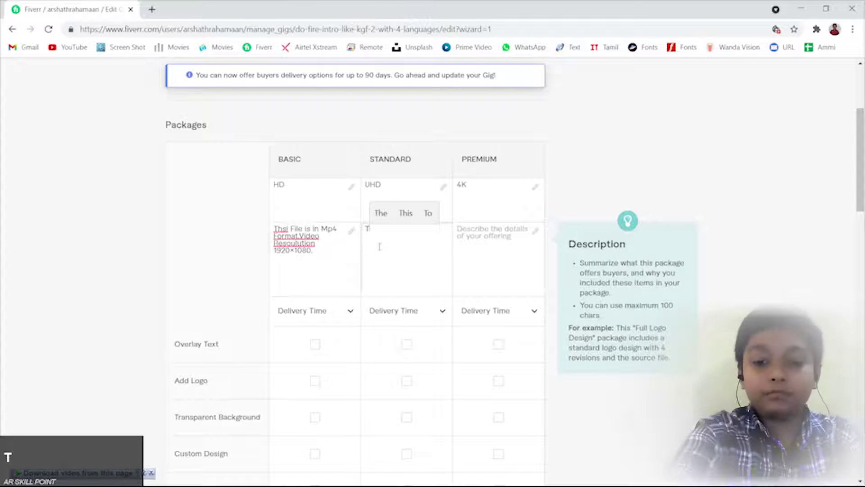
key(BackSpace)
drag(274, 229, 319, 251)
key(ctrl+c)
click(428, 265)
key(ctrl+v)
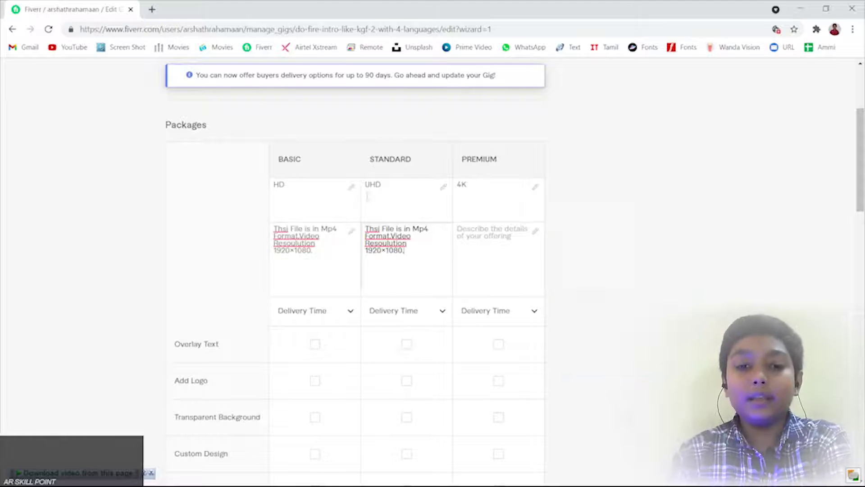
Change the resolution in the Standard package's description to 2560x1440
click(414, 255)
drag(415, 253, 361, 253)
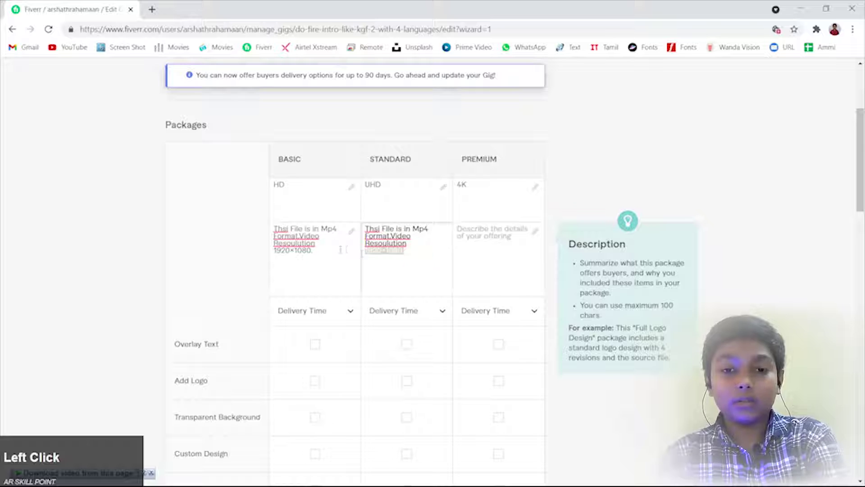
text(2)
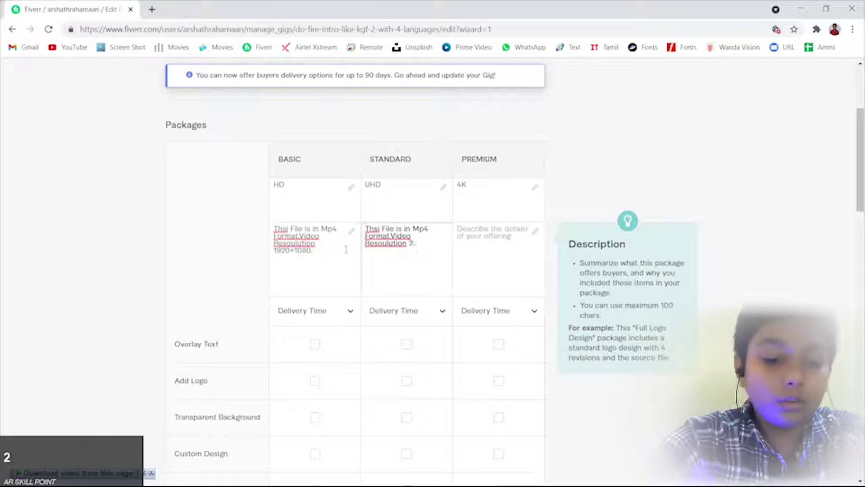
text(560)
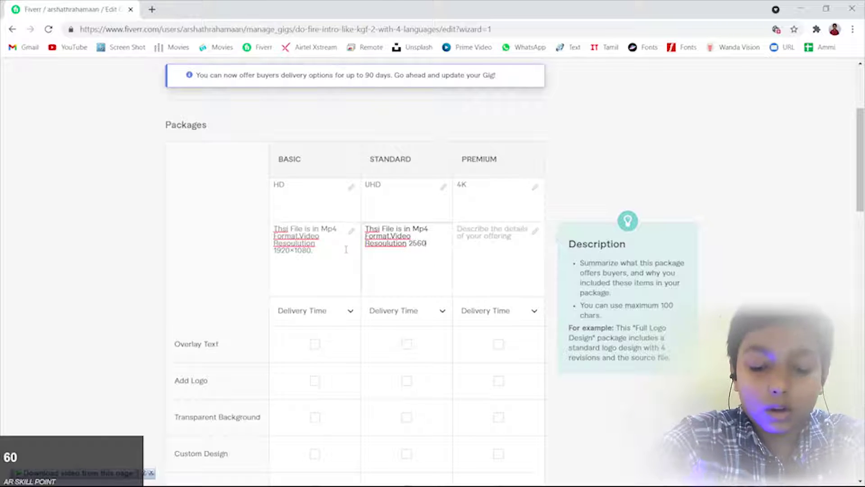
text(x1440)
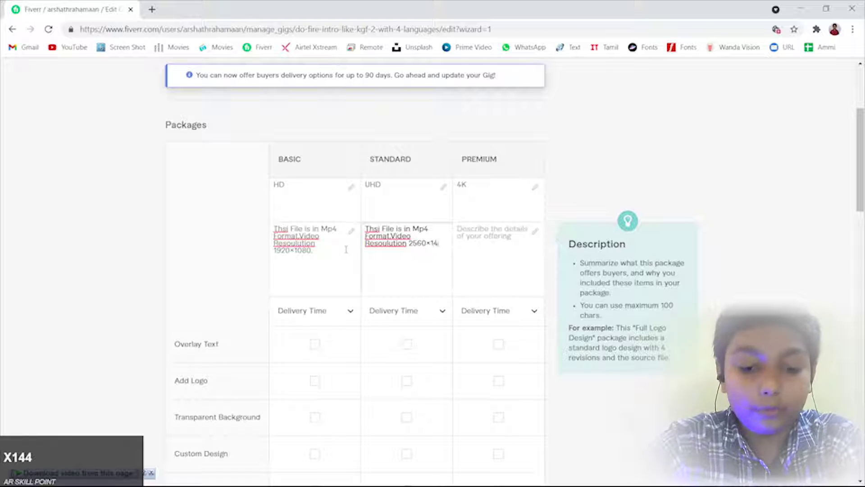
Paste the copied description into the Premium package and change its resolution to 4096x2160
click(477, 231)
key(ctrl+v)
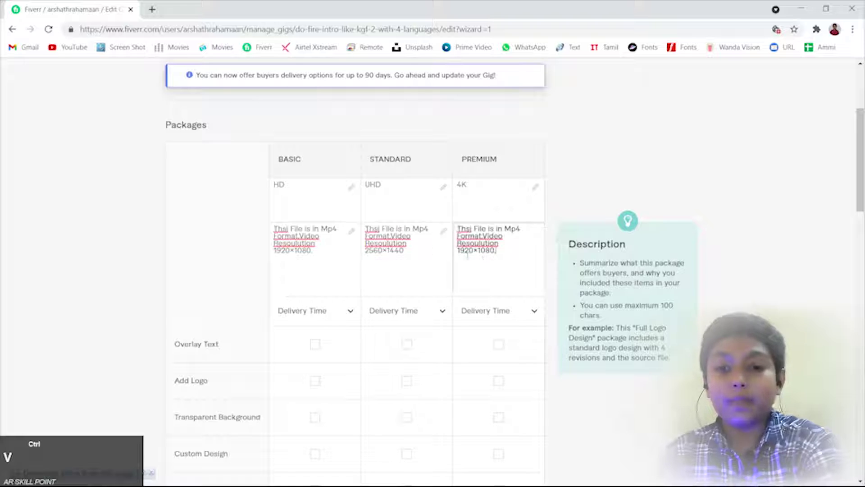
double_click(487, 250)
key(BackSpace)
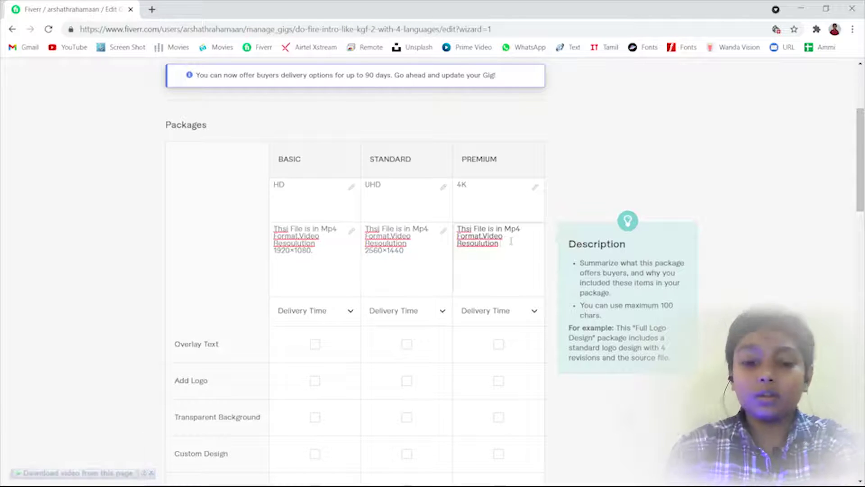
text(4096x2)
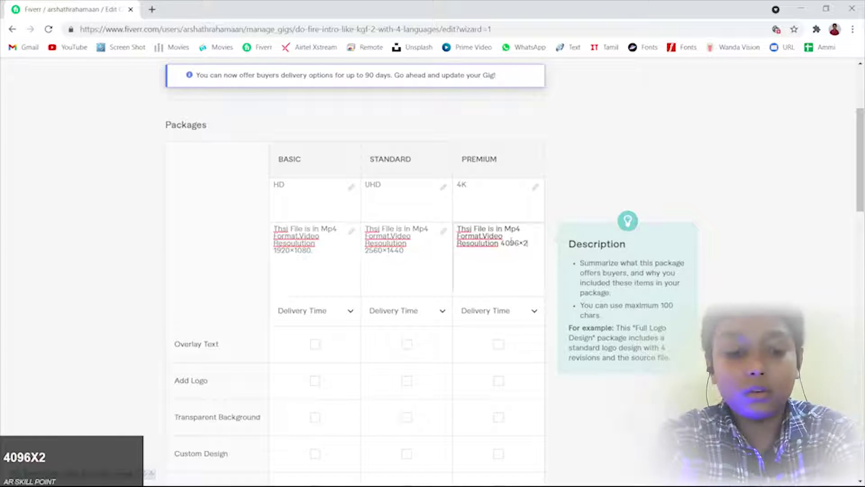
text(160)
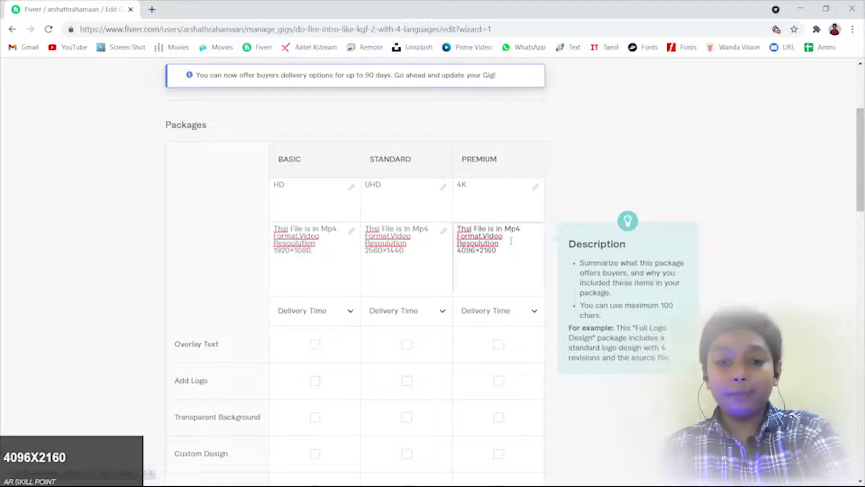
Set the delivery time to 3 days for Basic and Standard and 2 days for Premium
click(342, 317)
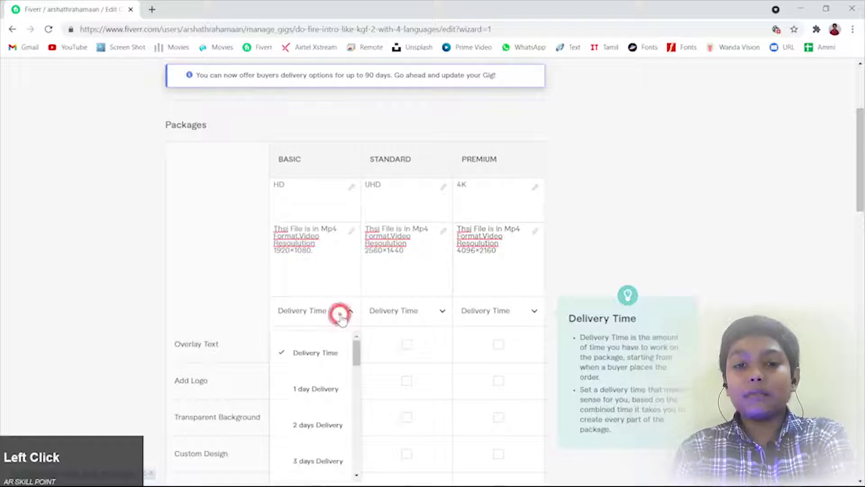
click(317, 461)
click(405, 315)
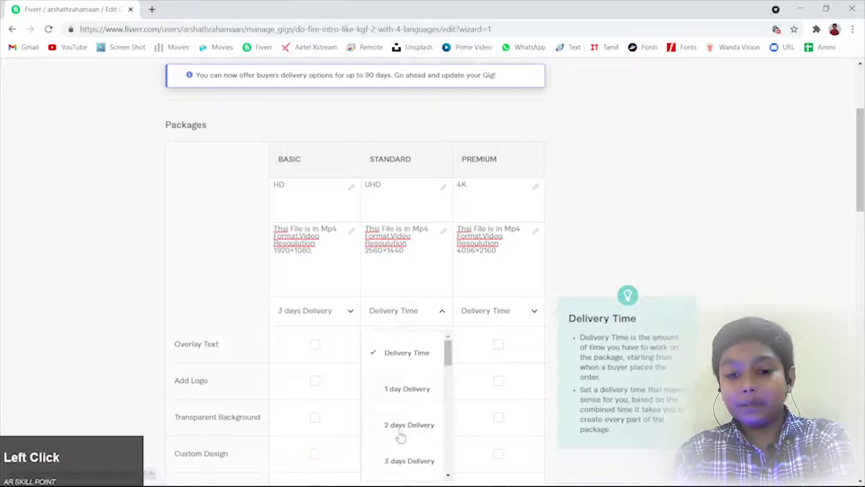
click(404, 460)
click(504, 318)
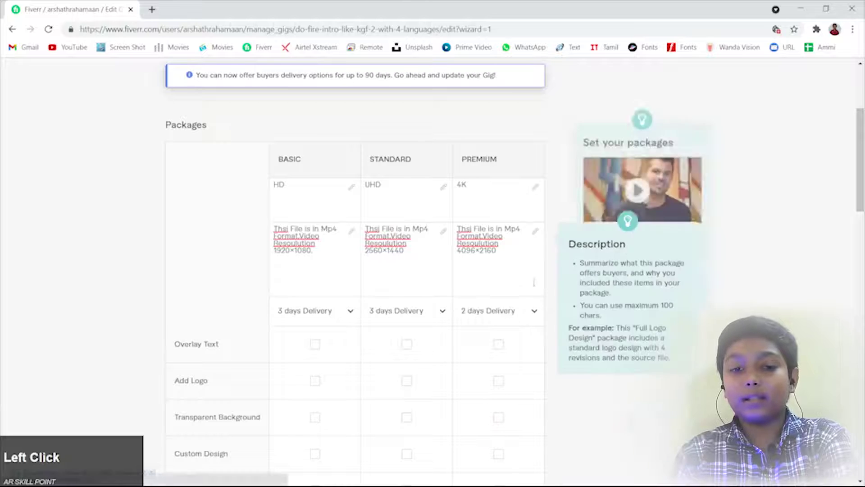
Include Background Music and Sound Effects in the Basic, Standard and Premium packages
scroll(258, 389, down, 3)
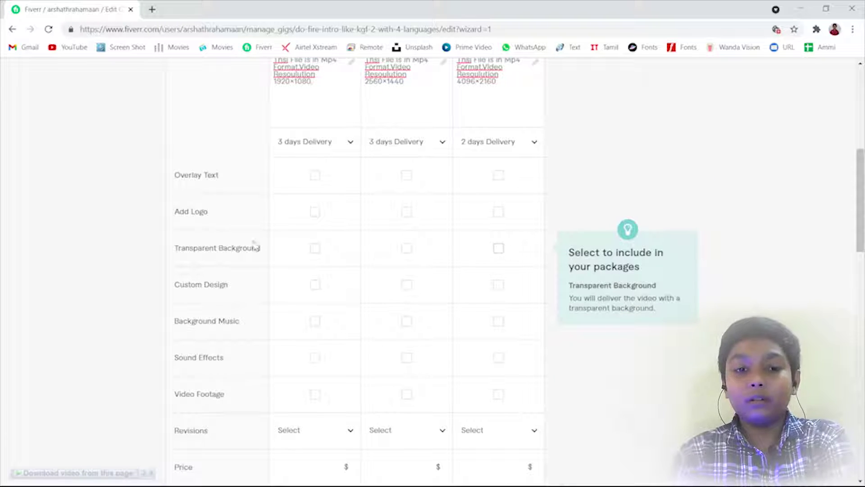
click(315, 323)
click(408, 323)
click(498, 321)
scroll(496, 322, down, 3)
click(315, 191)
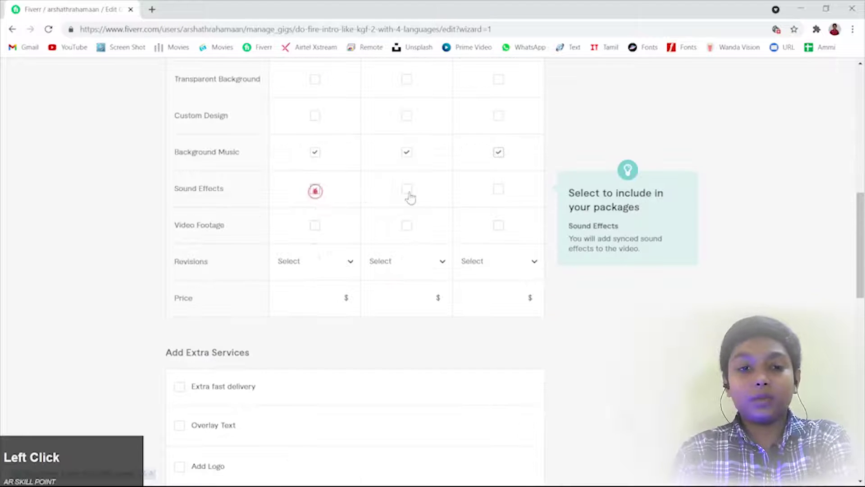
click(408, 192)
click(498, 190)
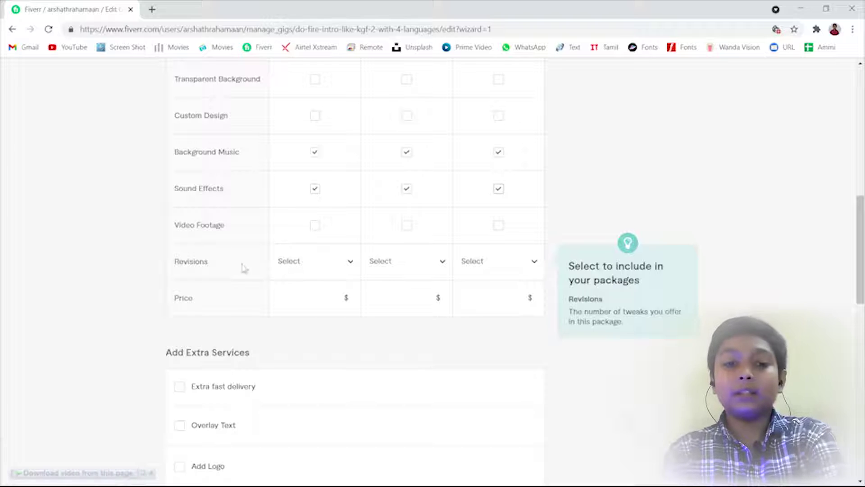
drag(234, 269, 184, 265)
click(193, 258)
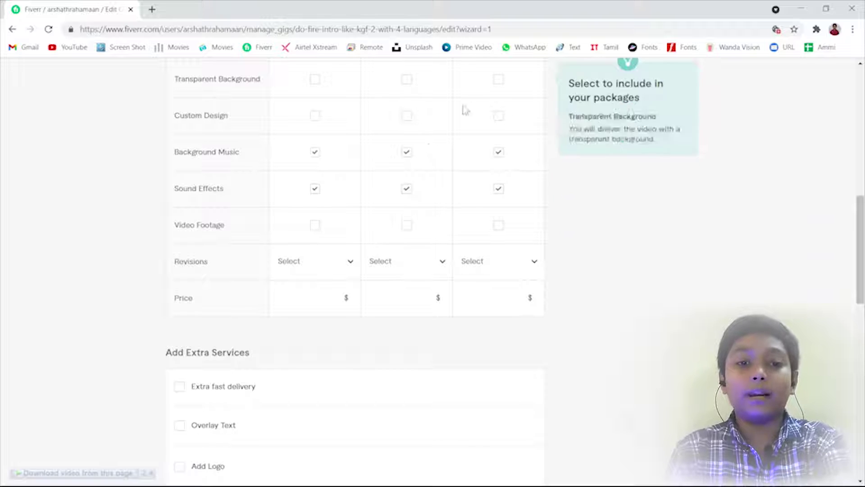
Set the number of revisions to 1 for Basic, 2 for Standard and 4 for Premium
click(293, 262)
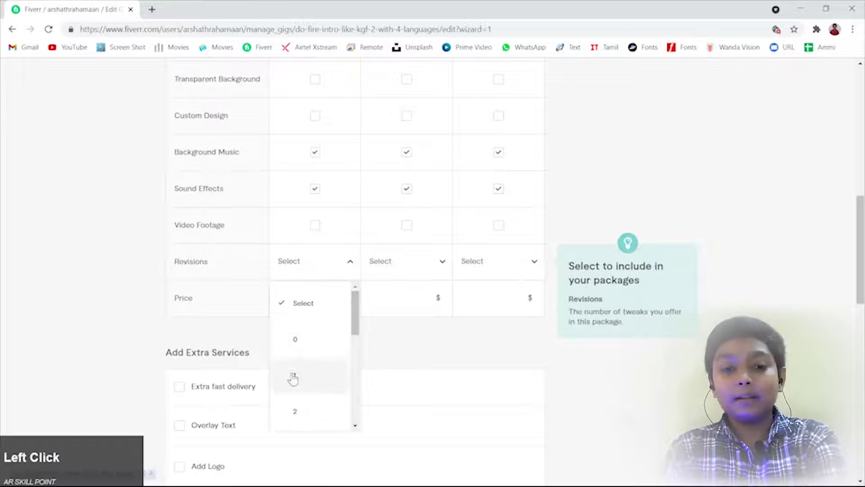
click(294, 374)
click(393, 266)
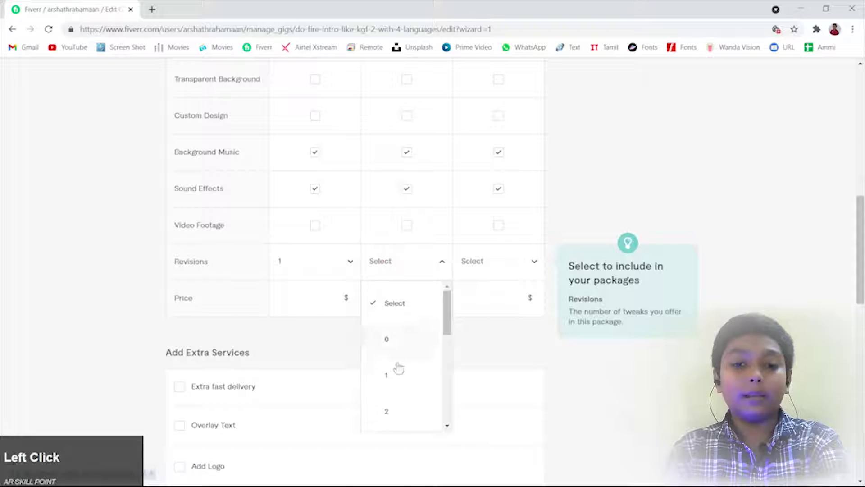
click(388, 413)
click(478, 261)
scroll(478, 342, down, 3)
click(488, 323)
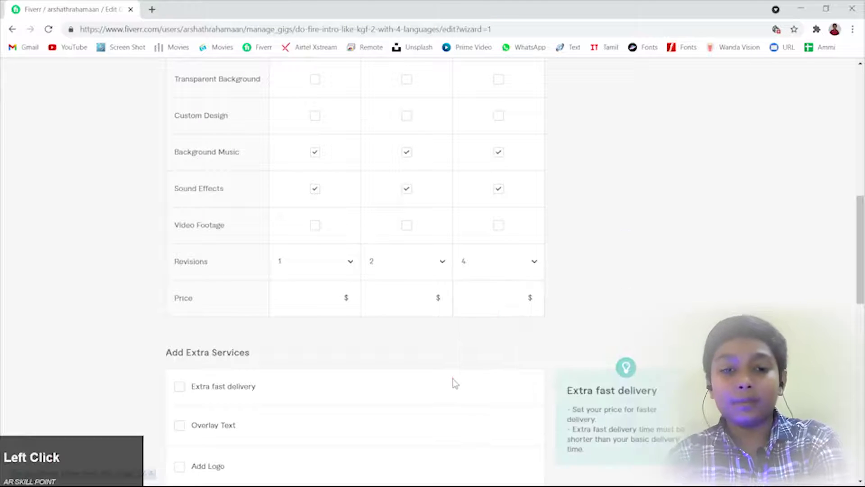
Price the Basic package at $15, Standard at $25 and Premium at $30
click(318, 305)
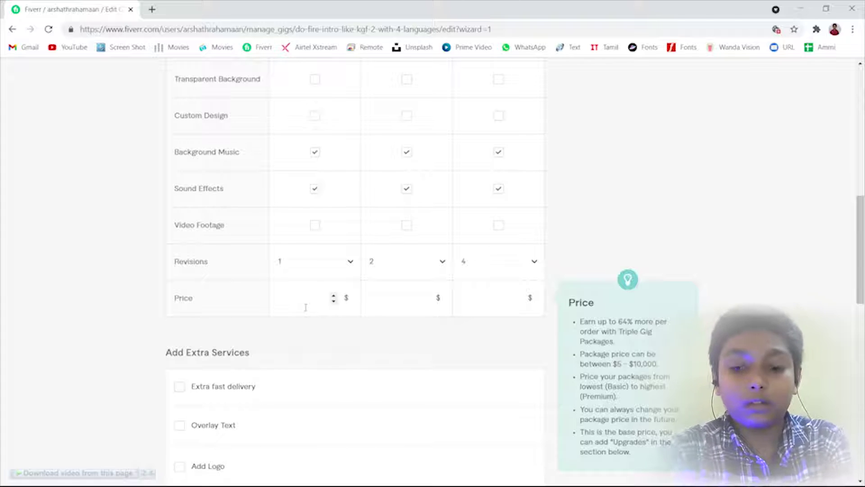
text(15)
click(380, 293)
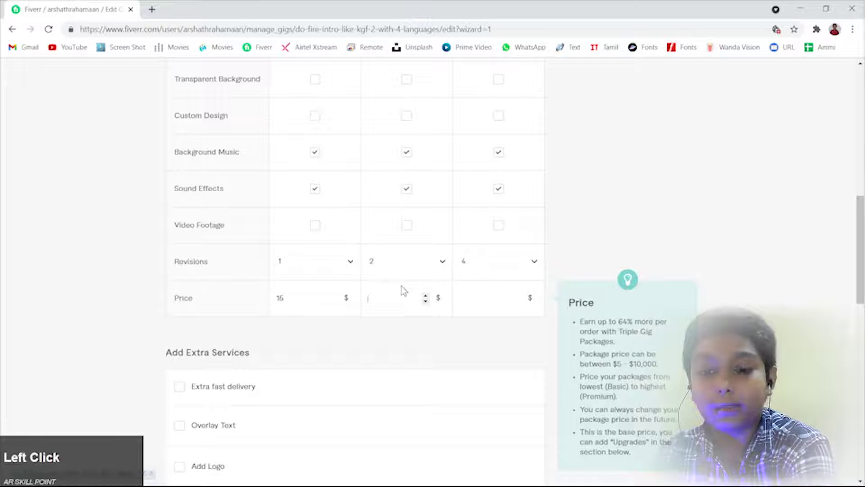
text(25)
click(486, 302)
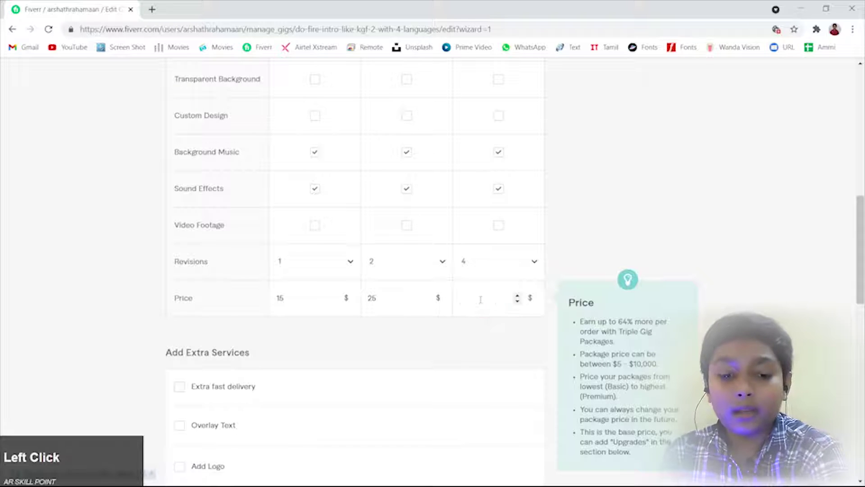
text(30)
click(252, 332)
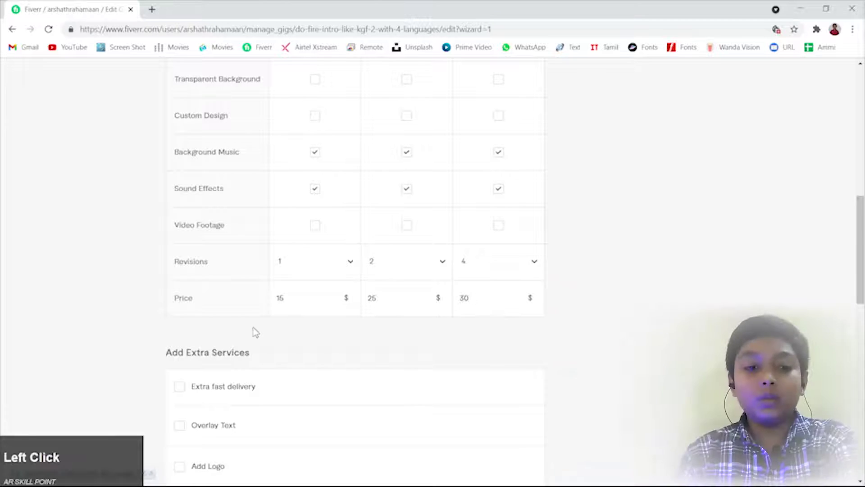
Offer extra fast delivery as an extra service, with 1-day delivery for the Basic, Standard and Premium packages
scroll(247, 193, down, 3)
mouse_move(276, 229)
click(180, 218)
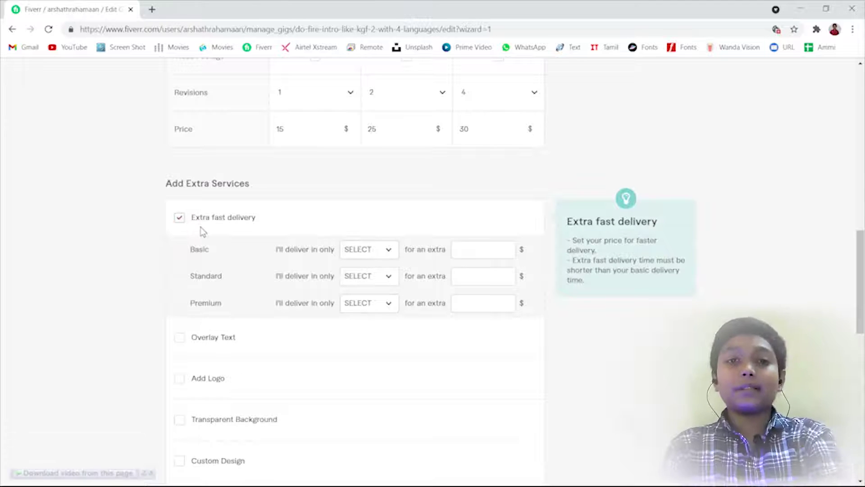
scroll(363, 200, up, 10)
scroll(268, 419, down, 3)
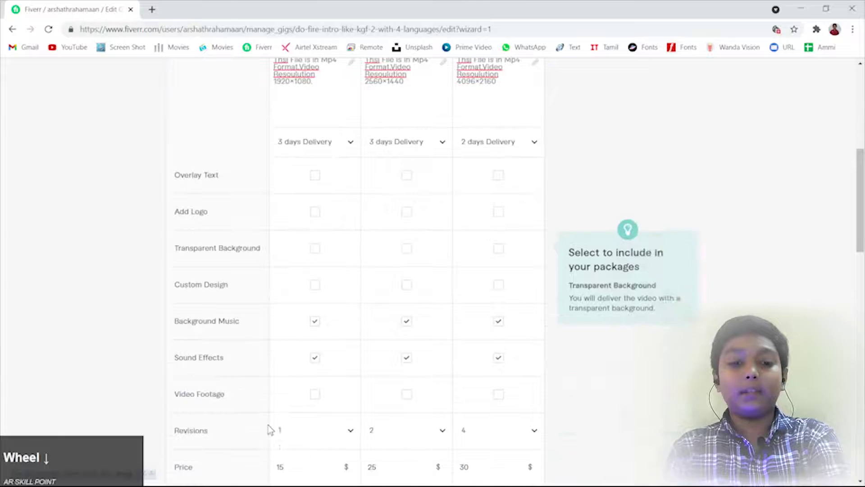
scroll(468, 198, down, 3)
scroll(468, 198, down, 5)
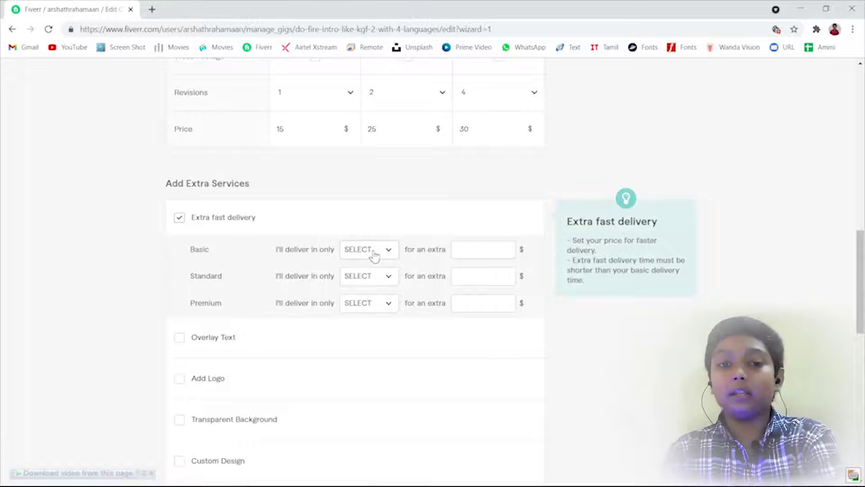
click(381, 255)
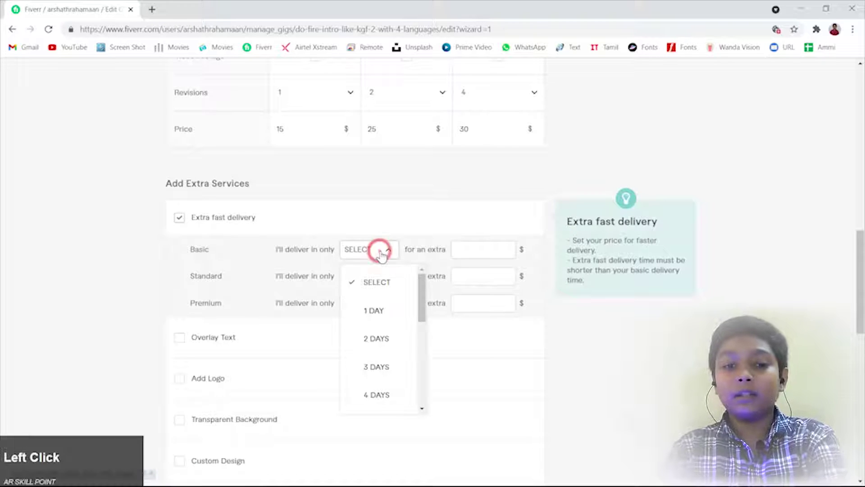
click(373, 311)
click(369, 279)
click(363, 336)
click(363, 307)
click(366, 365)
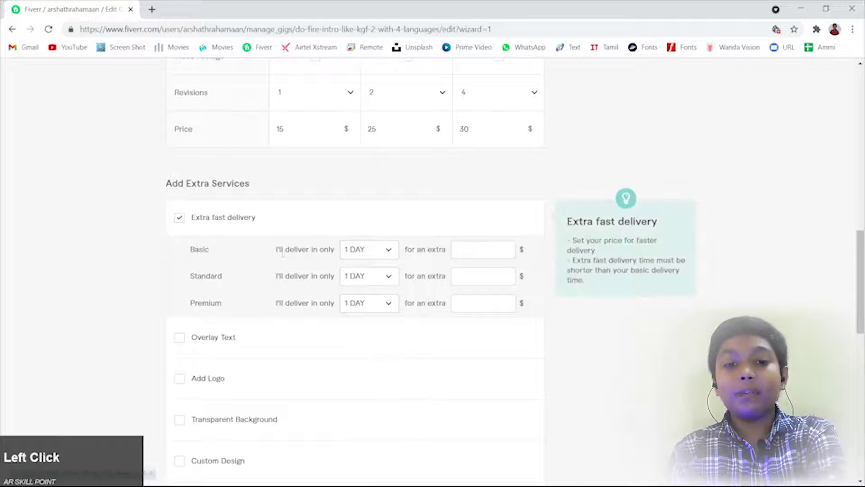
Set the extra fast delivery surcharge to $5 for Basic, $10 for Standard and $15 for Premium
click(460, 251)
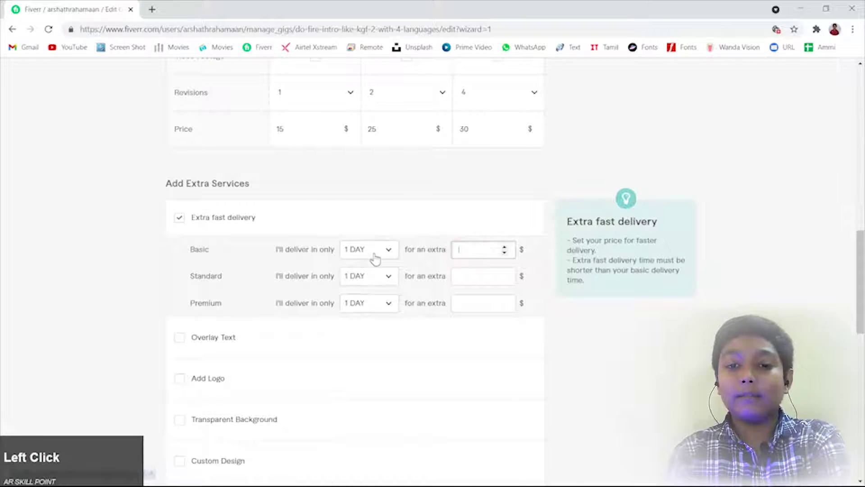
text(5)
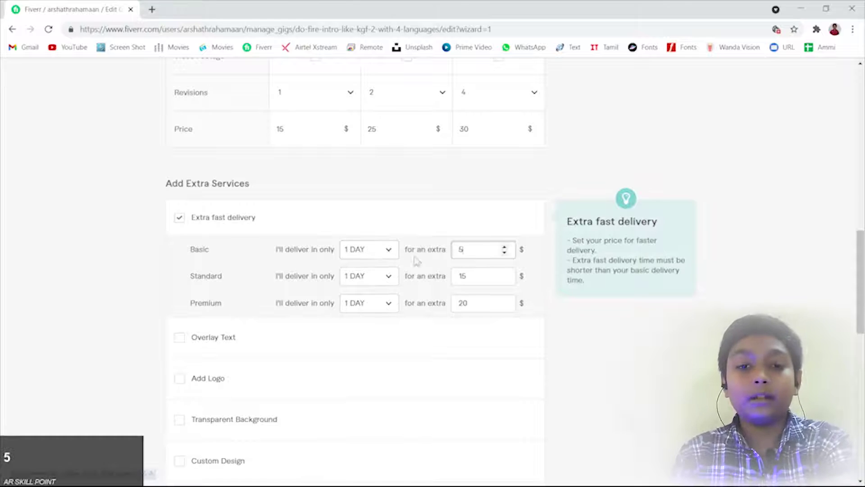
click(479, 280)
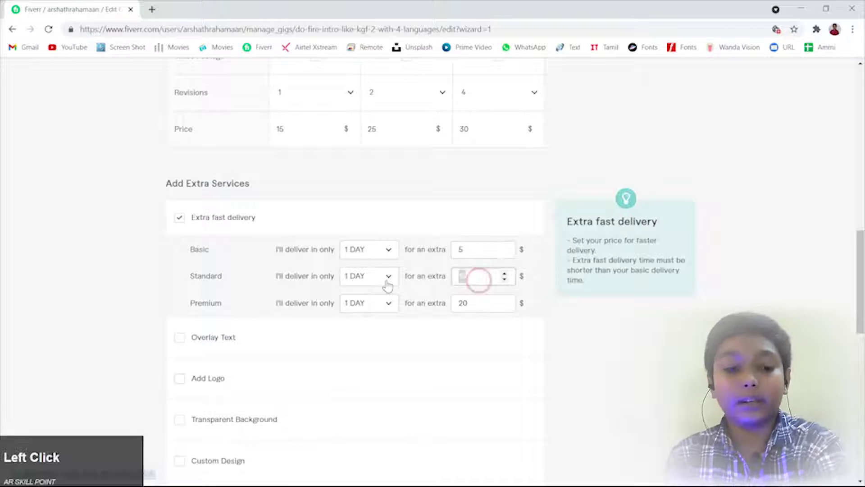
text(10)
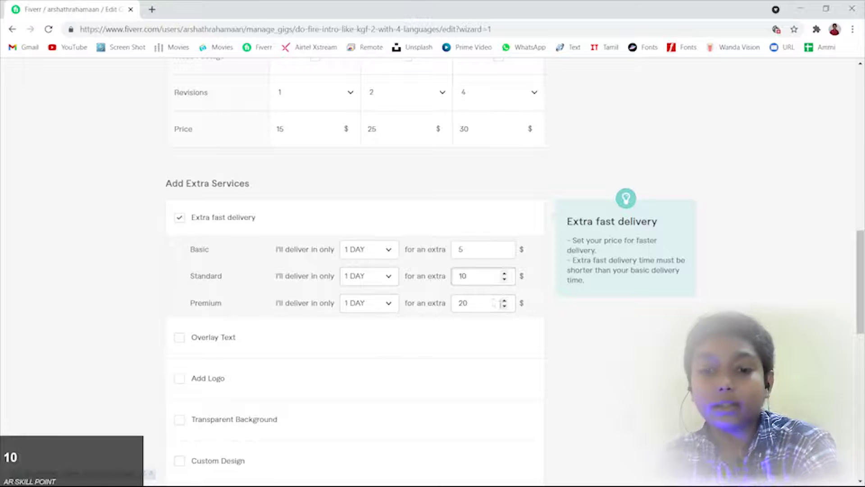
click(495, 303)
click(429, 308)
key(1)
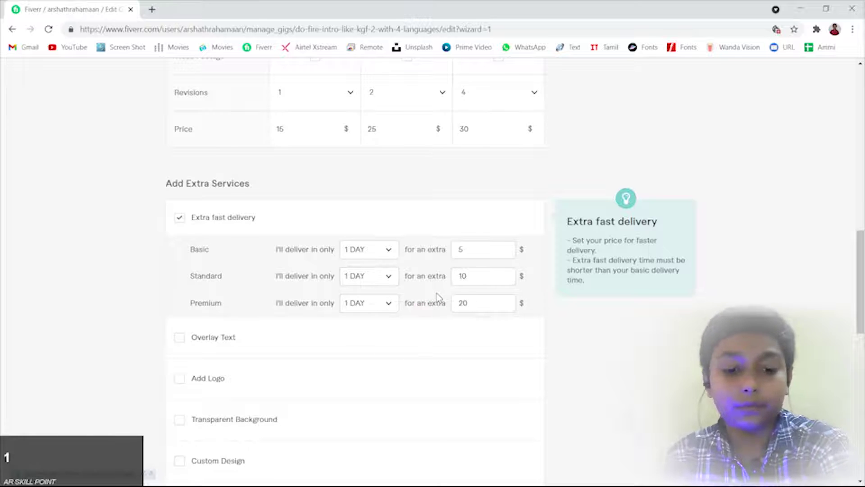
Offer an additional revision as an extra service for $10 and an additional 2 days
scroll(379, 324, down, 4)
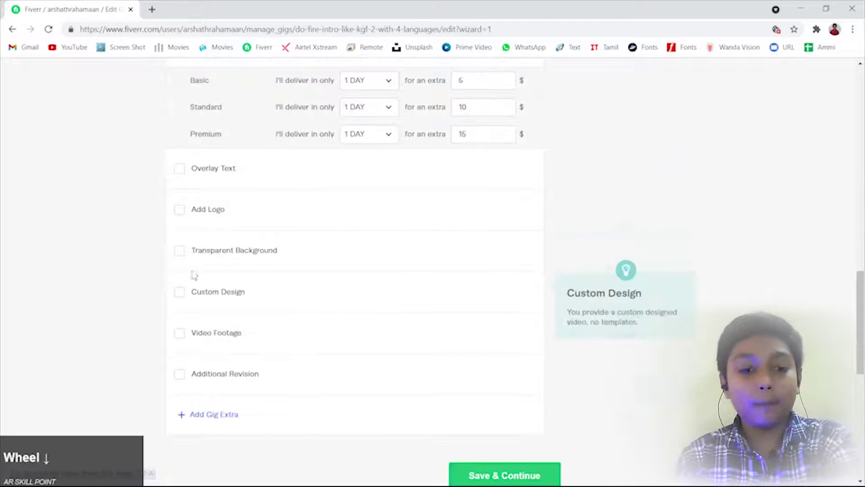
click(181, 377)
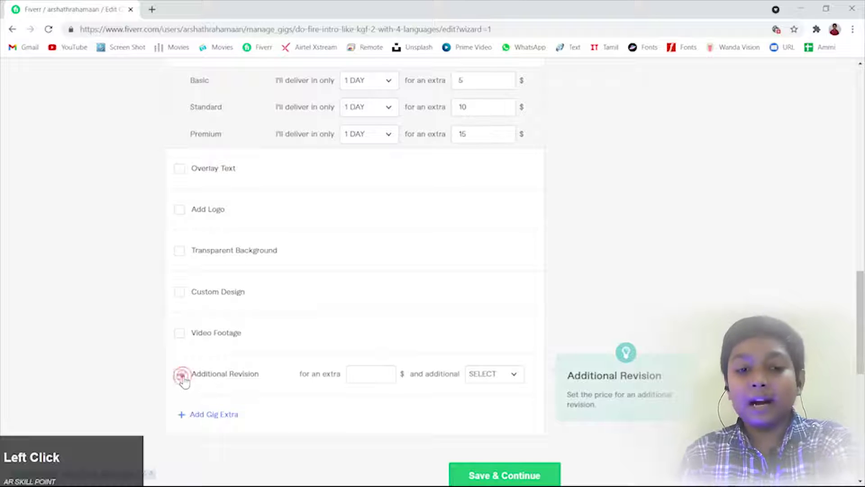
click(384, 374)
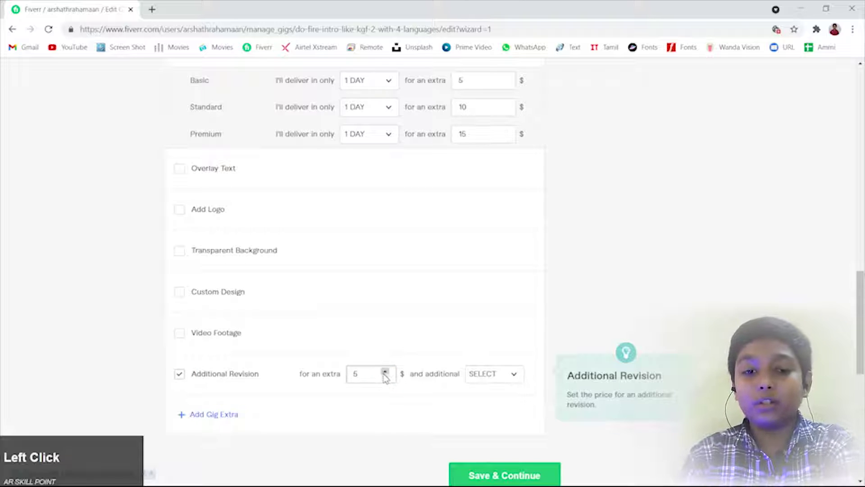
key(BackSpace)
text(10)
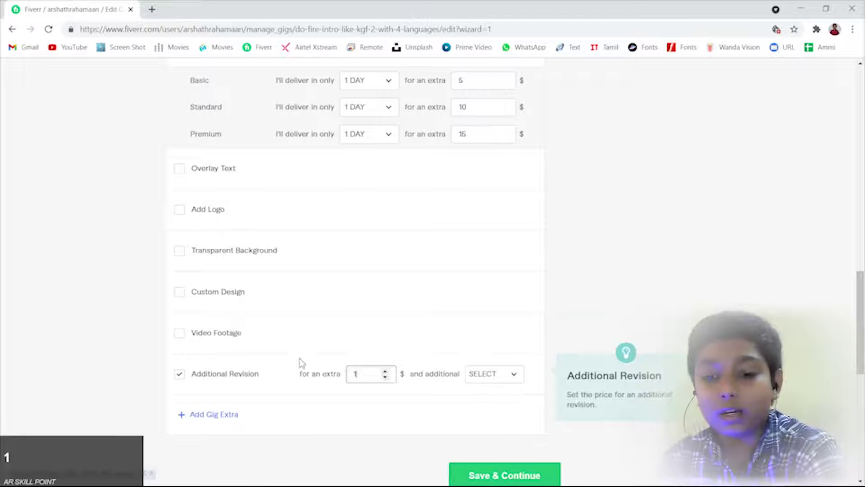
click(489, 384)
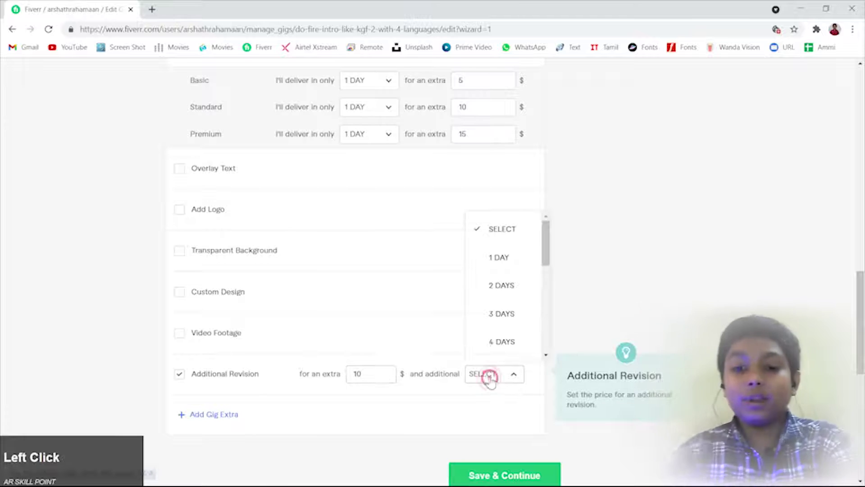
click(506, 283)
scroll(436, 416, down, 3)
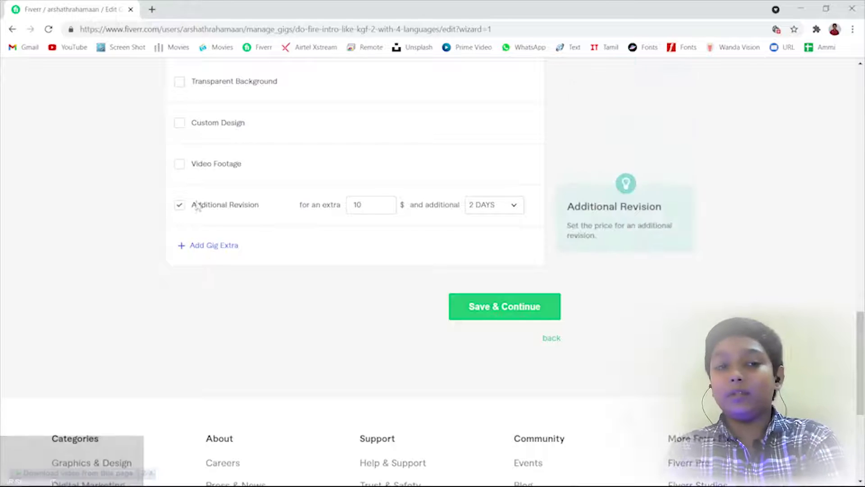
click(227, 248)
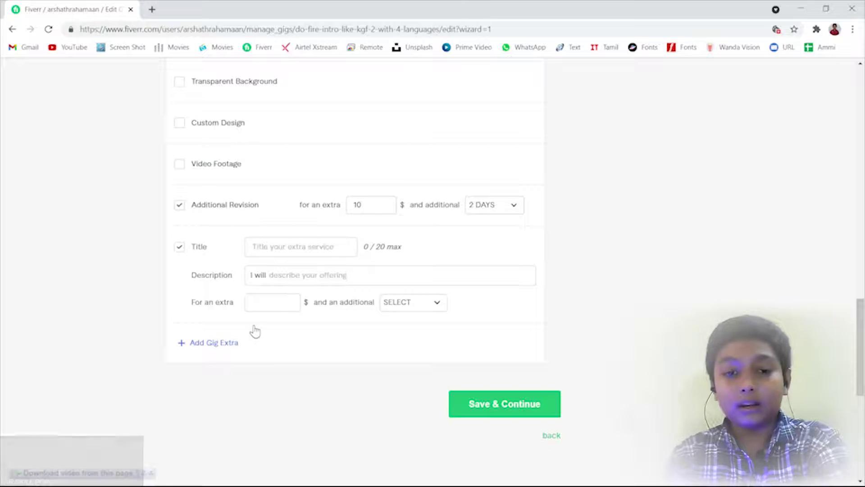
click(223, 342)
click(179, 247)
Save the pricing and fill the gig description with the "Gun sliding animation intro like thalapathy 65" text, the AR Skill Point channel and the included project files
scroll(205, 310, down, 3)
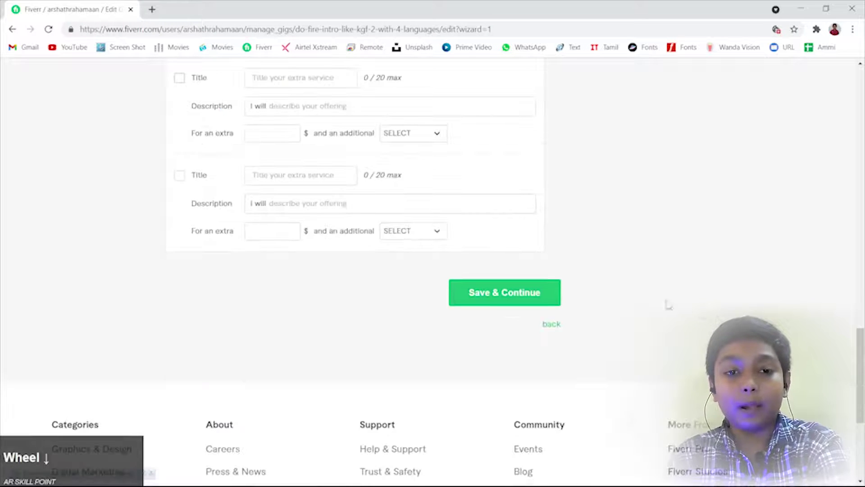
click(533, 302)
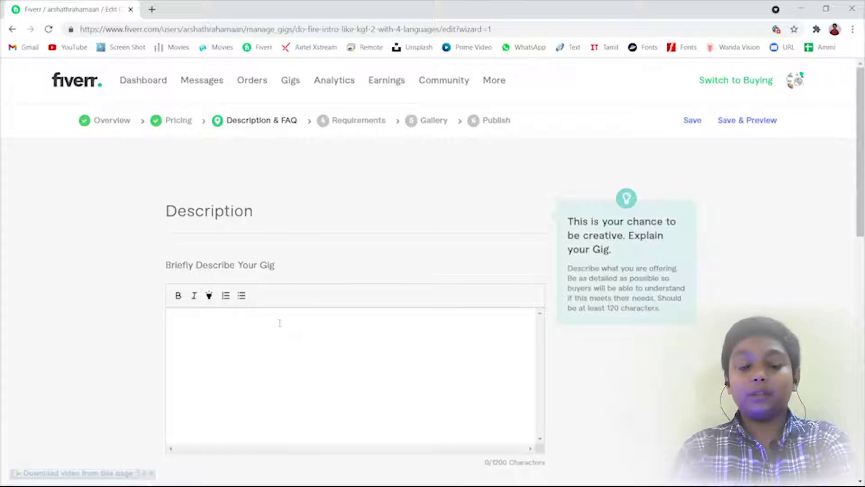
click(218, 311)
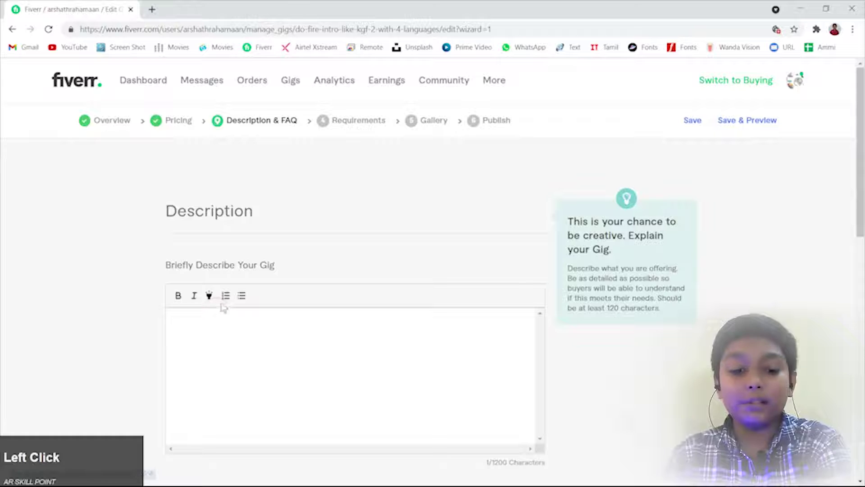
text(I will Create You Video Gun sliding animation intro like thalapathy 65 for youtube or any other personal use.  I Also Upload Video on My Youtube Channel AR Skill Point regarding VFX.  This file Contains After Effects,Preimere Pro and Photoshop Projects)
Replace the description's opening sentence with "I will do burning text intro like kgf 2 for youtube intro or any other personal use"
drag(288, 333, 196, 320)
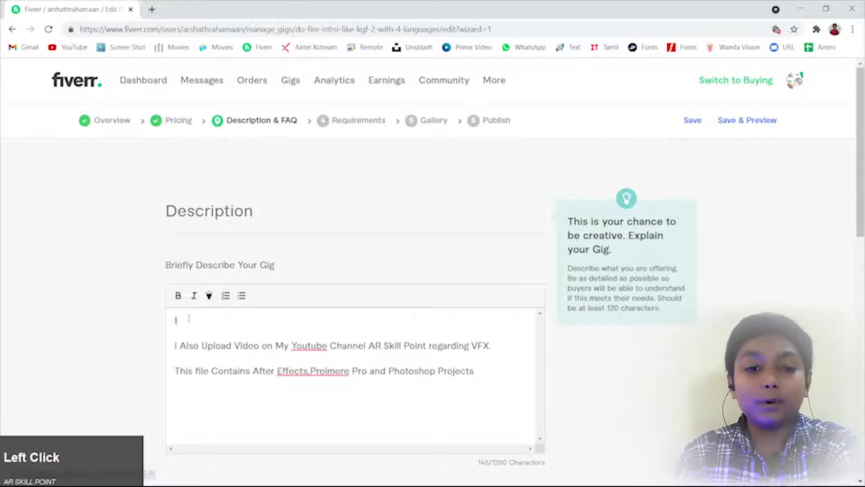
key(space)
click(197, 366)
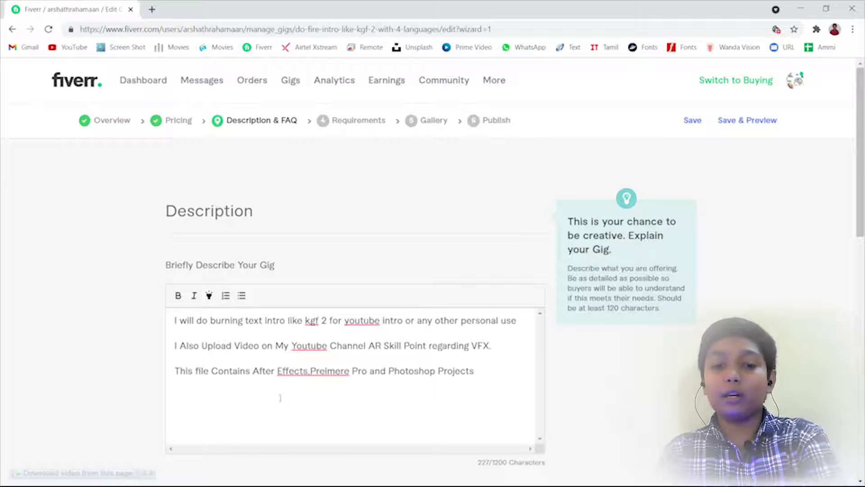
Save the description without adding any FAQ and continue to the gig's requirements
scroll(392, 359, down, 4)
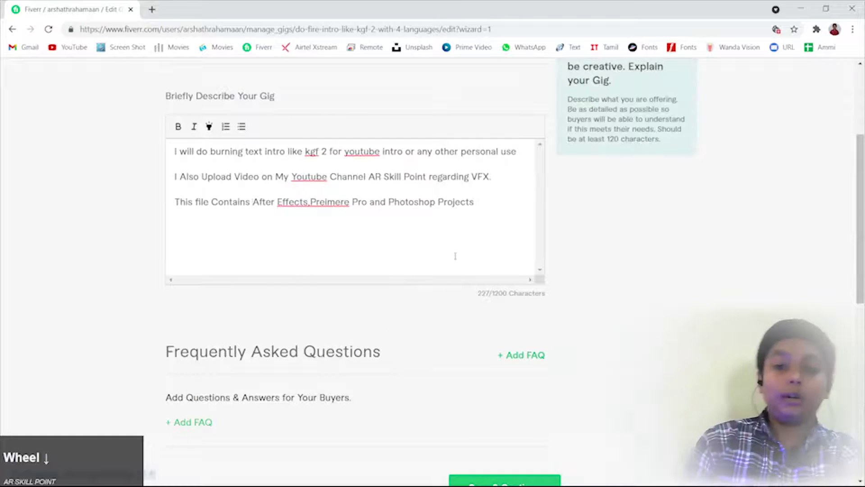
scroll(453, 255, down, 4)
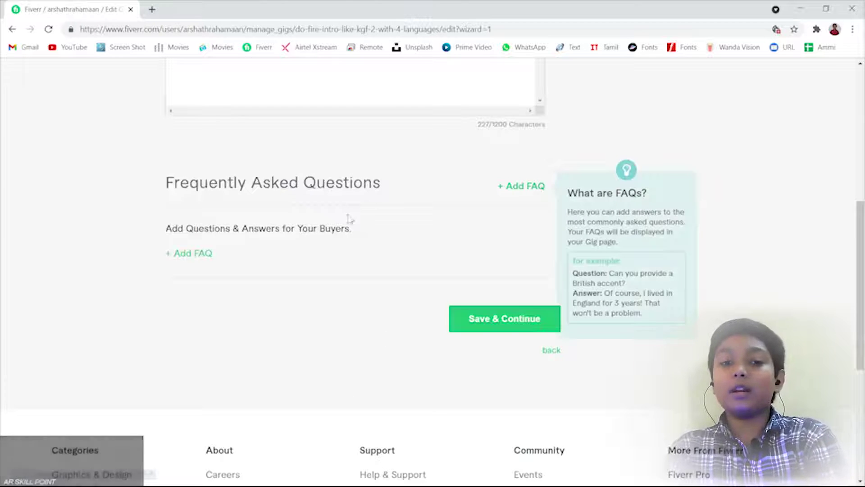
click(508, 330)
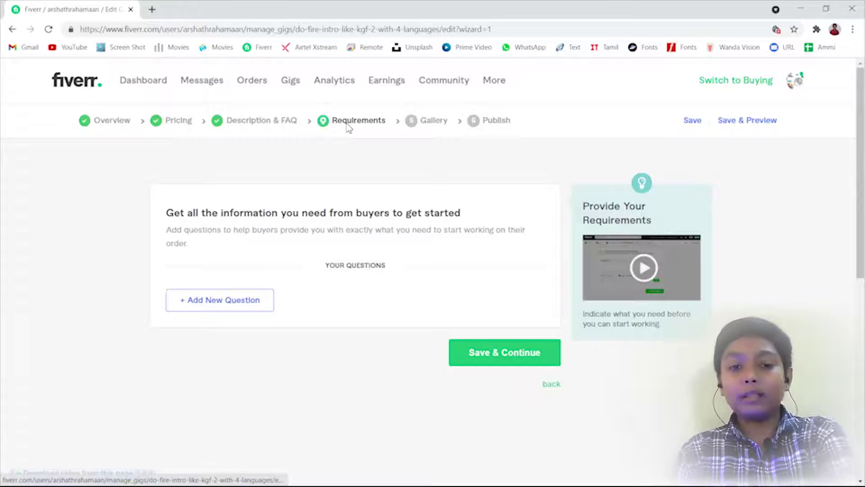
click(348, 129)
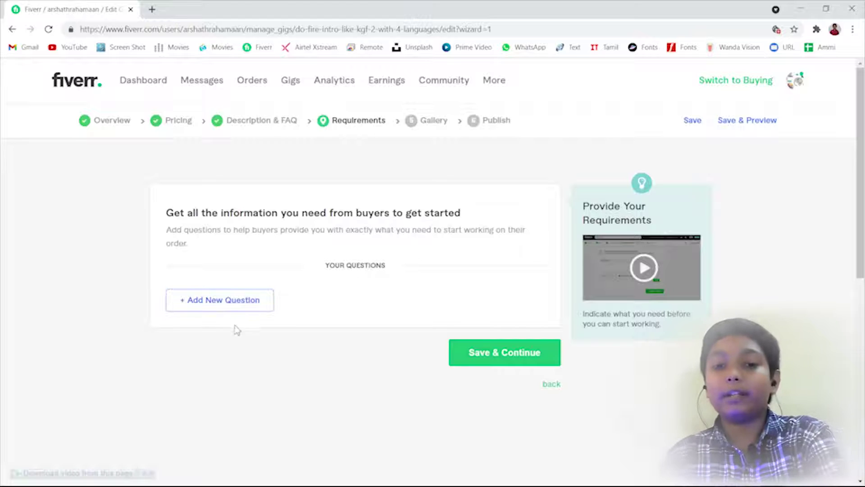
Add a required buyer question "Text in languages" answered as free text
click(235, 308)
click(272, 353)
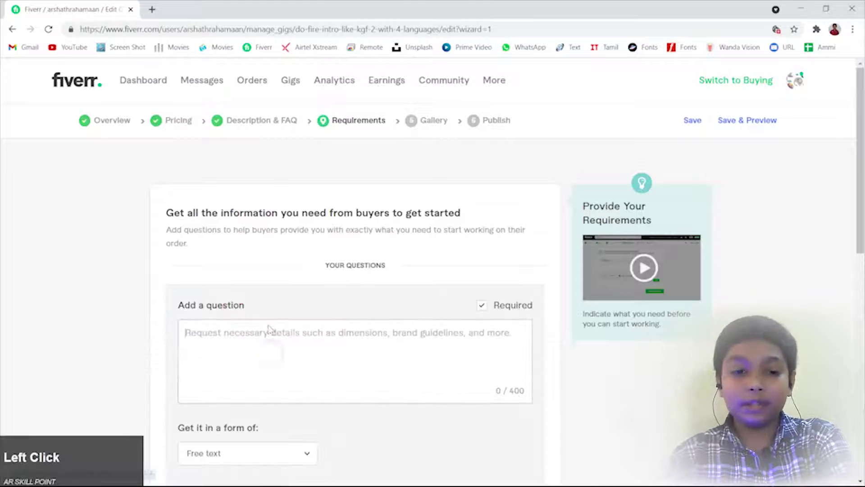
text(Text in lan)
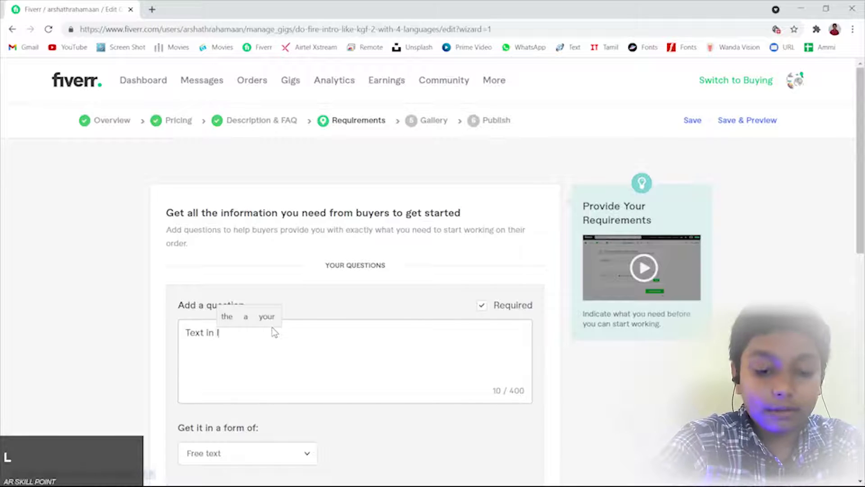
click(318, 316)
scroll(322, 203, down, 3)
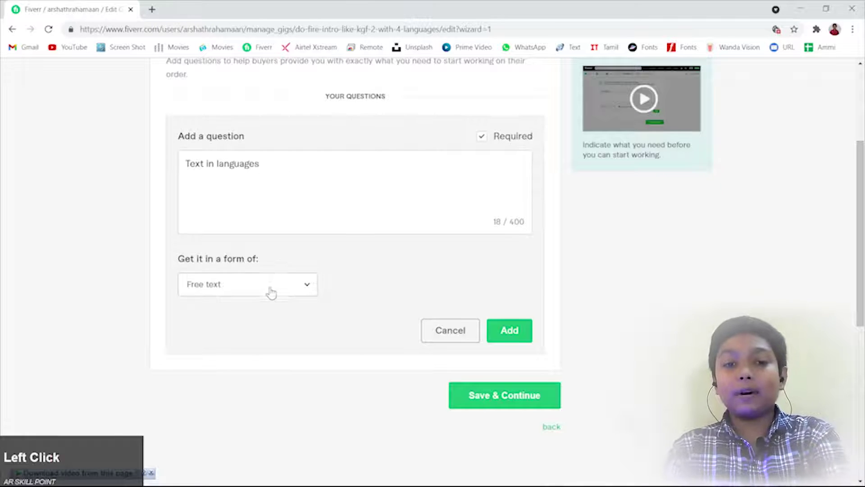
click(245, 289)
click(246, 290)
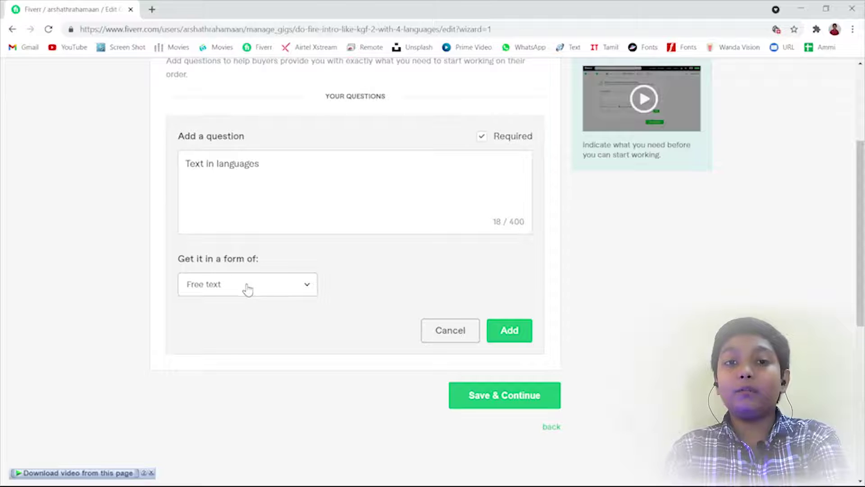
click(247, 288)
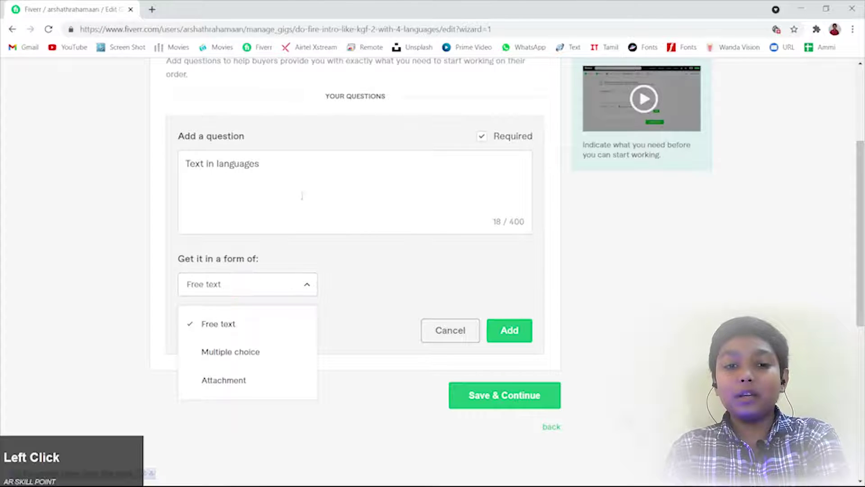
click(225, 287)
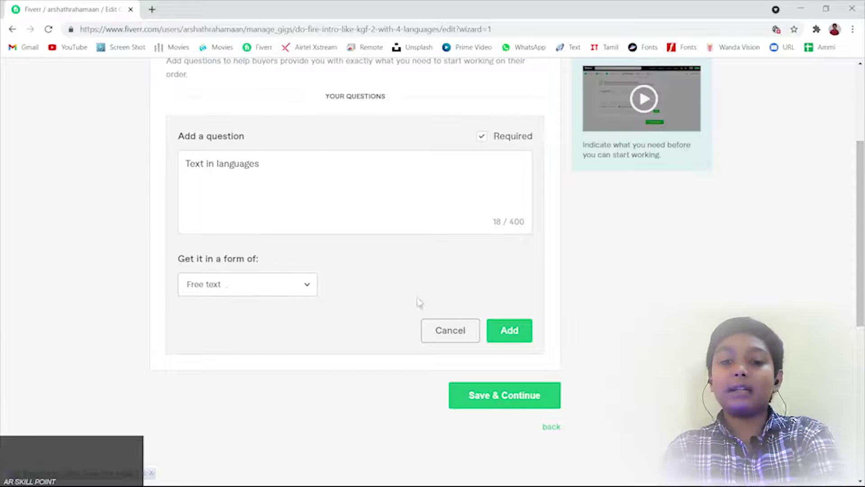
click(520, 331)
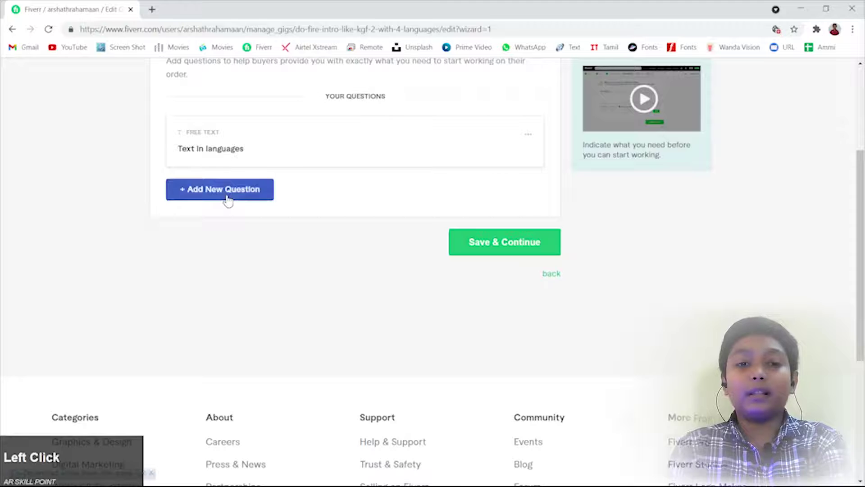
Add a required buyer question "Background Music" answered with an attachment
click(228, 201)
click(239, 168)
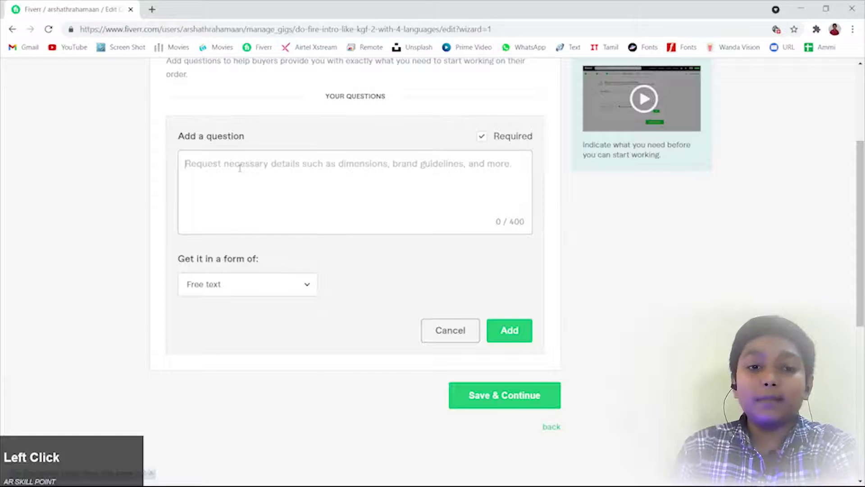
text(Ba)
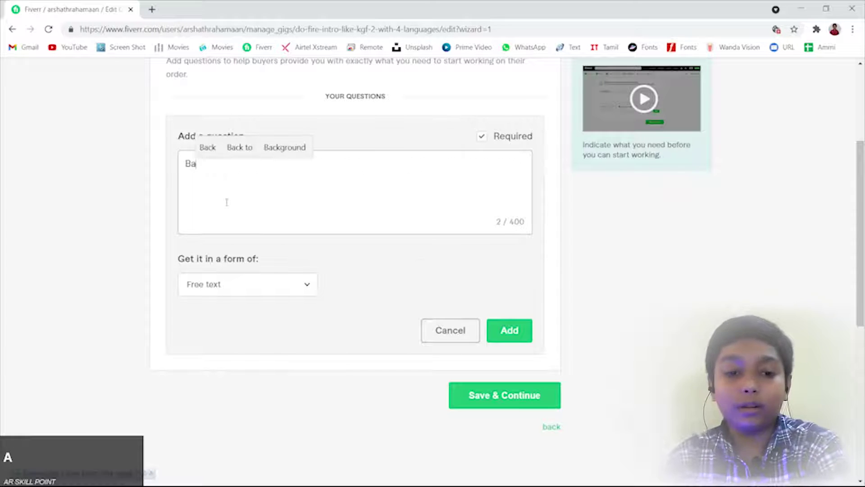
text(a)
key(BackSpace)
text(ckground Music)
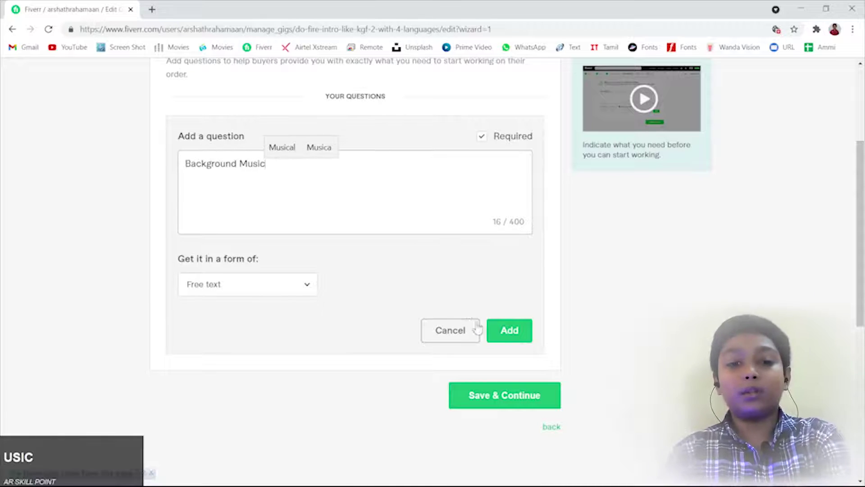
click(236, 284)
click(232, 381)
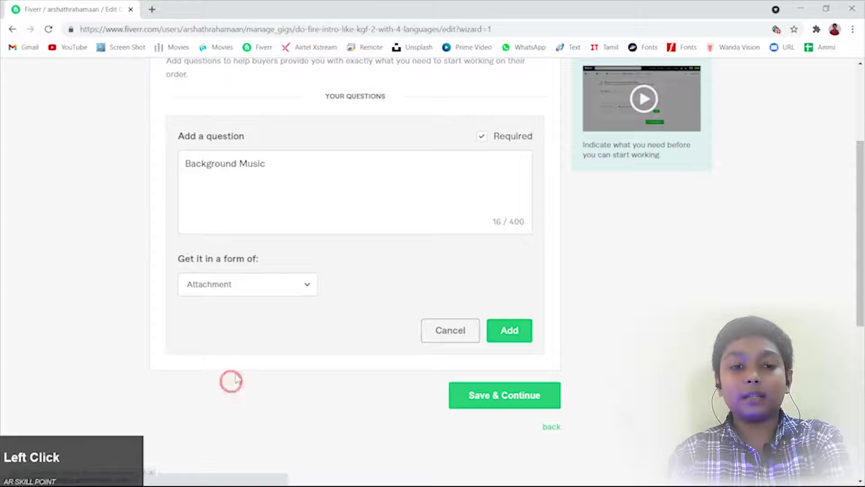
click(524, 336)
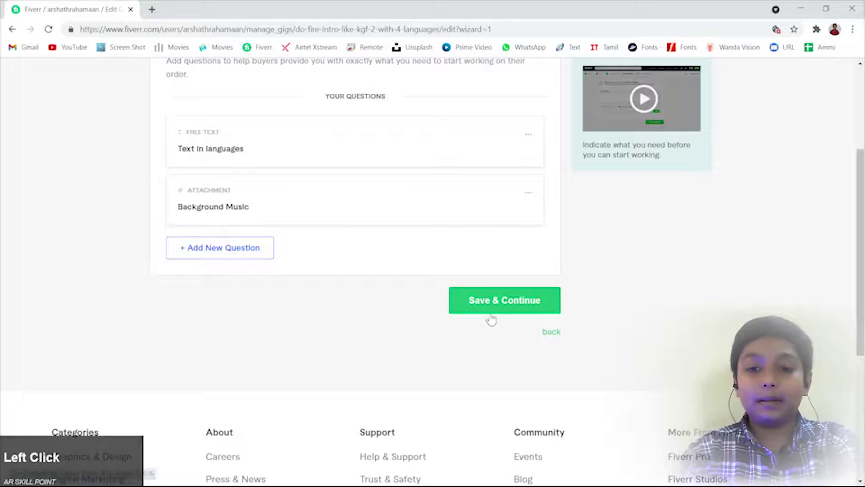
Save the requirements, continue to the gallery and accept the declaration that the materials are self-created
click(534, 303)
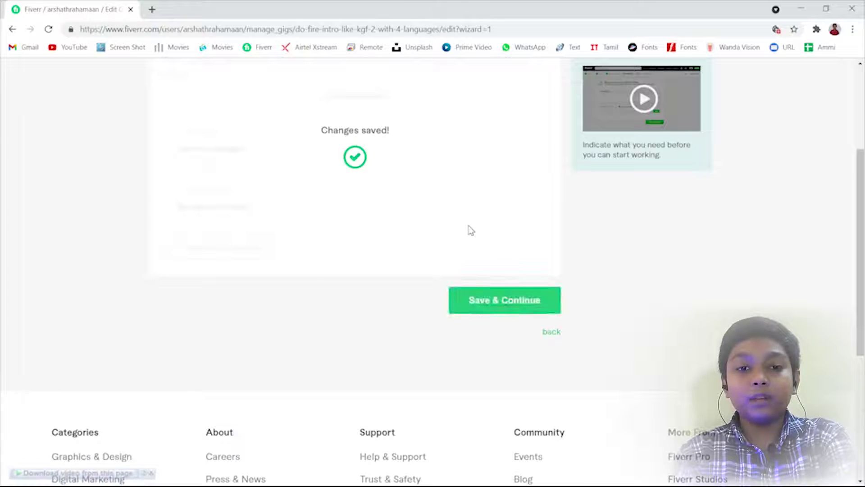
scroll(263, 240, down, 5)
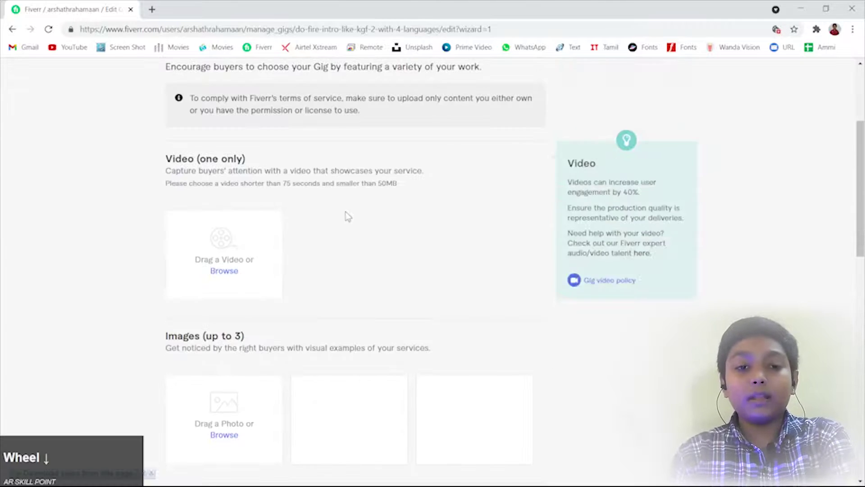
scroll(347, 215, up, 5)
scroll(392, 148, down, 3)
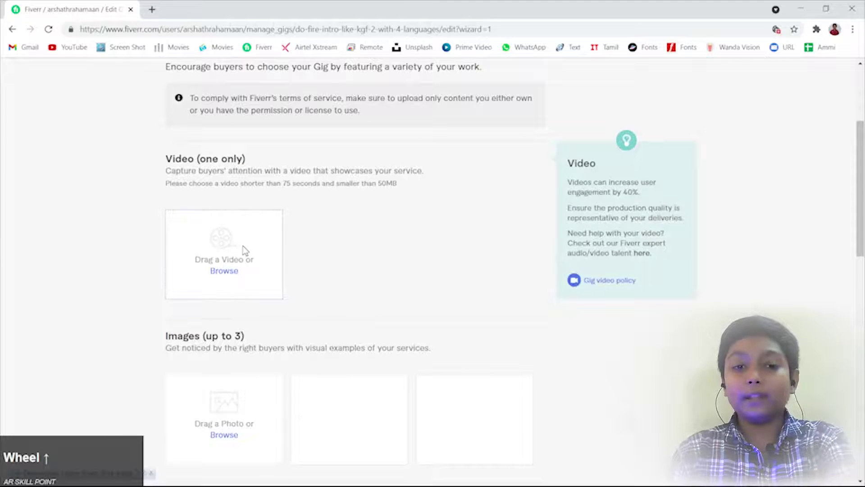
scroll(243, 250, down, 3)
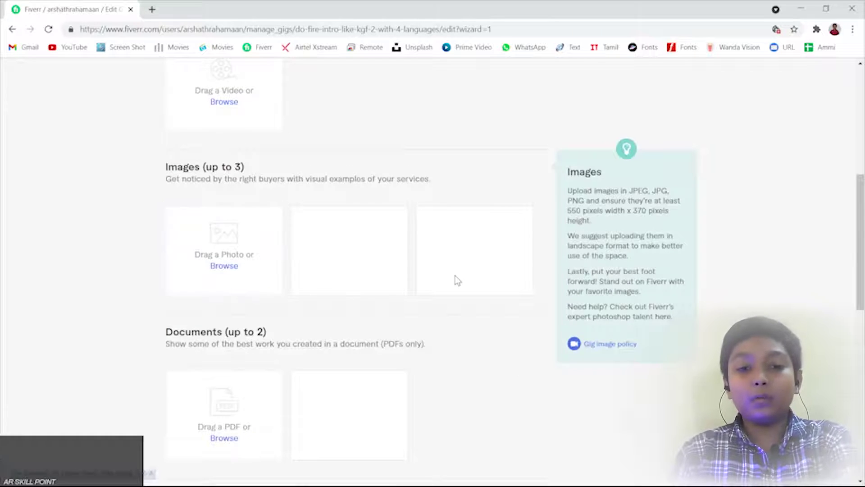
scroll(455, 280, down, 3)
click(171, 334)
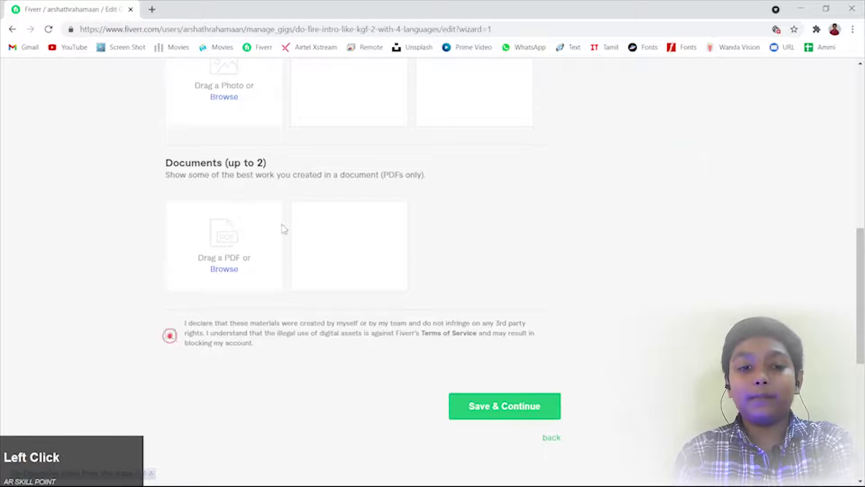
Upload Sample.mp4 as the gig's gallery video
scroll(463, 218, up, 3)
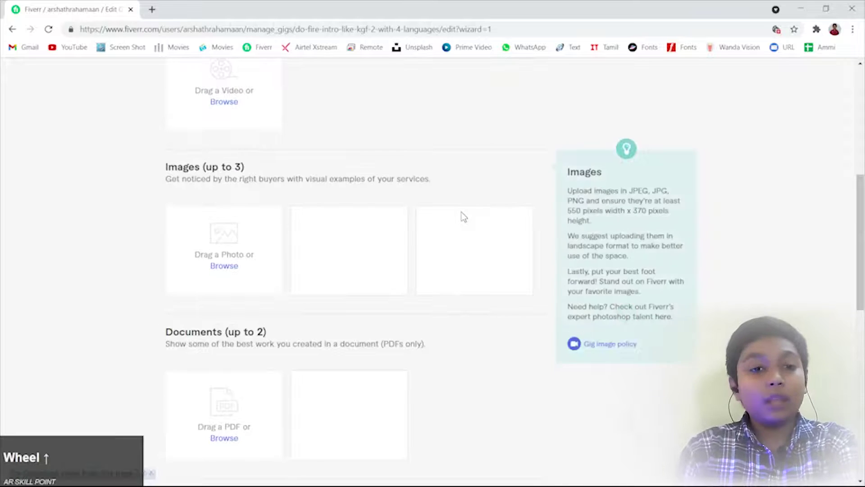
scroll(450, 212, up, 3)
scroll(264, 244, down, 3)
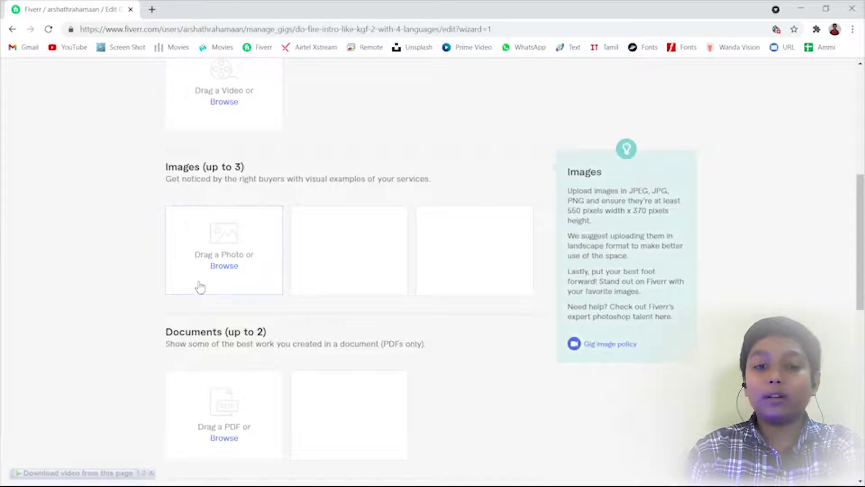
scroll(228, 275, up, 3)
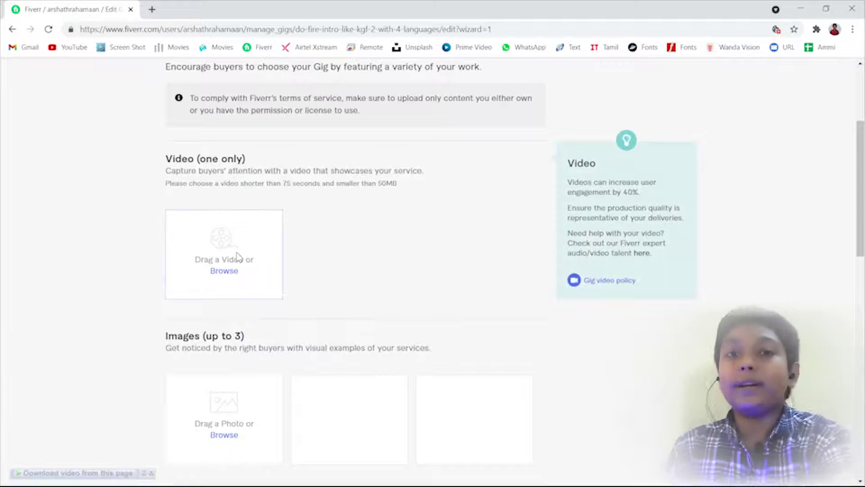
key(Tab)
click(225, 271)
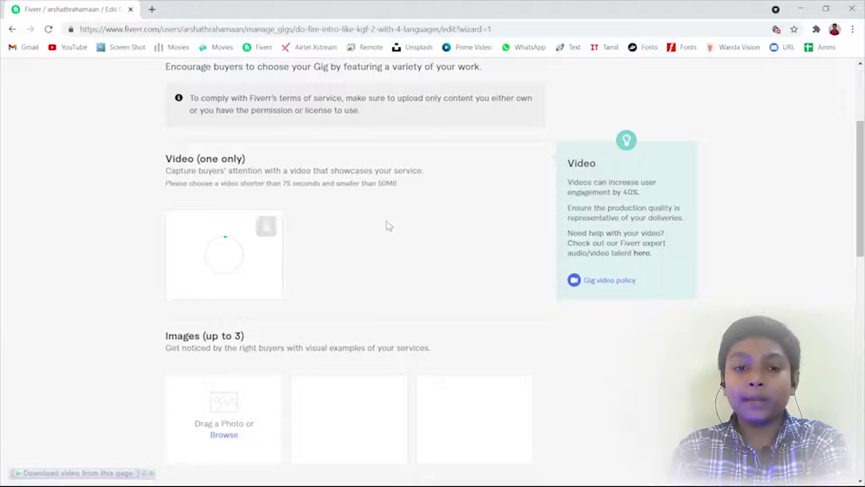
Examine the length and file size limits stated for the gallery video
click(308, 187)
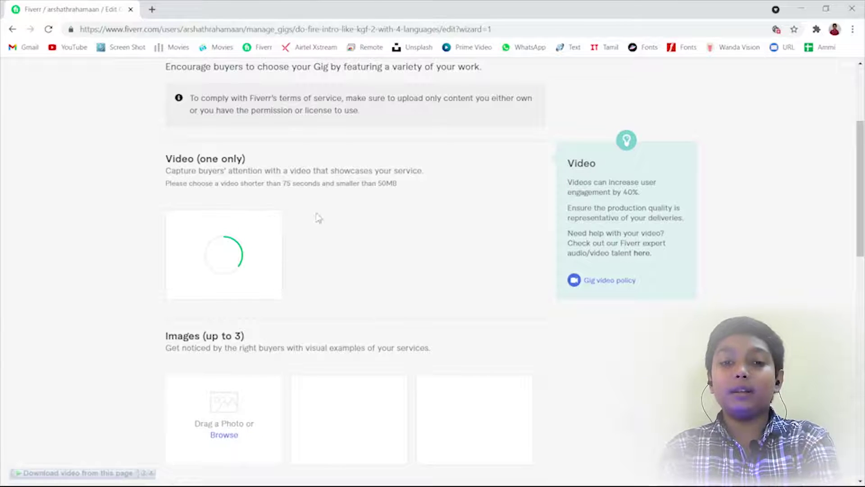
click(299, 182)
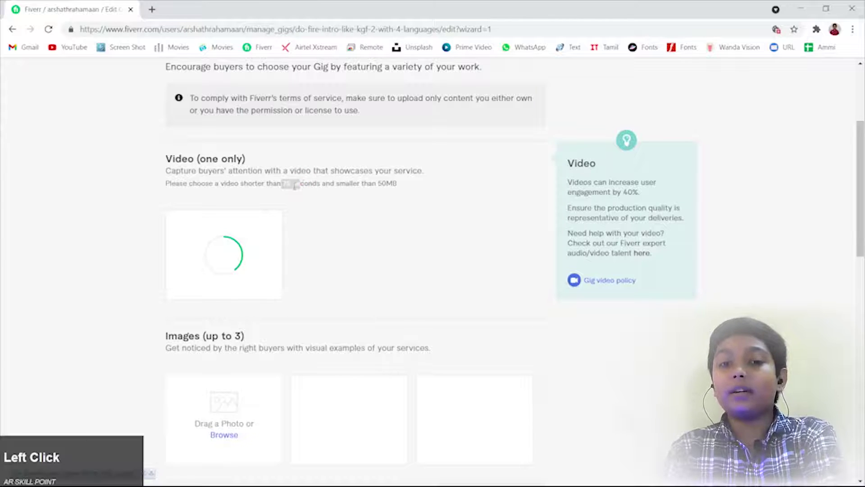
click(331, 184)
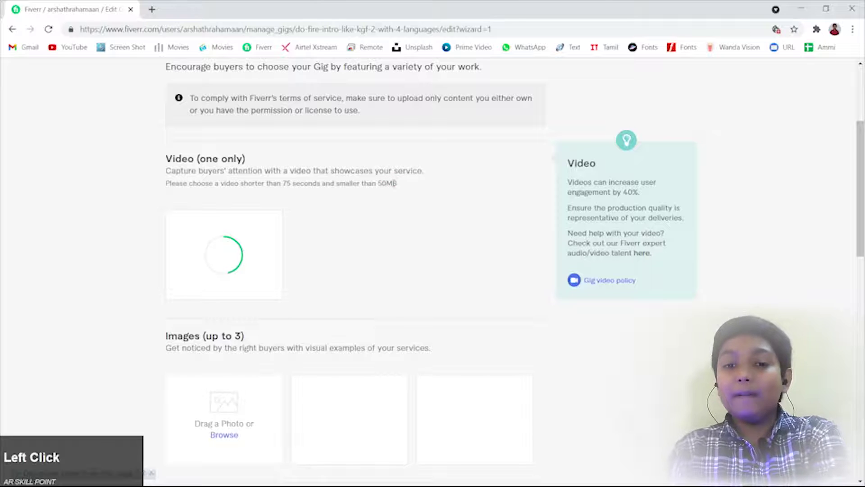
drag(395, 182, 352, 183)
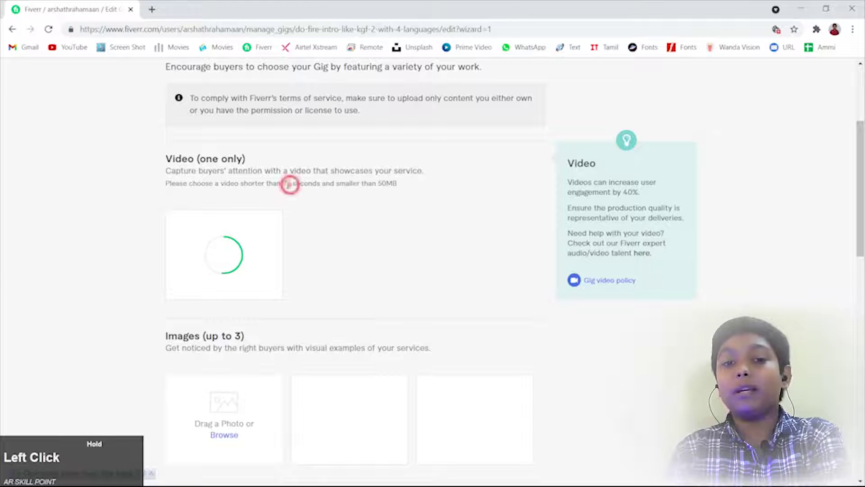
drag(287, 182, 346, 183)
click(374, 186)
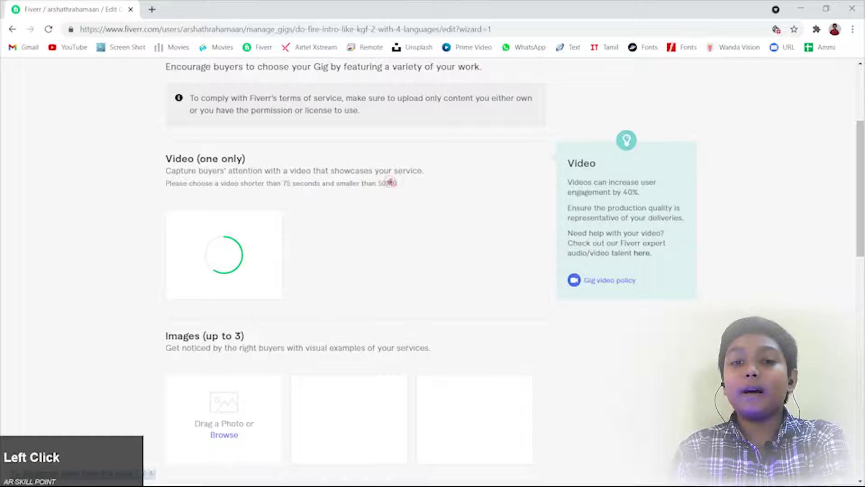
drag(379, 182, 397, 203)
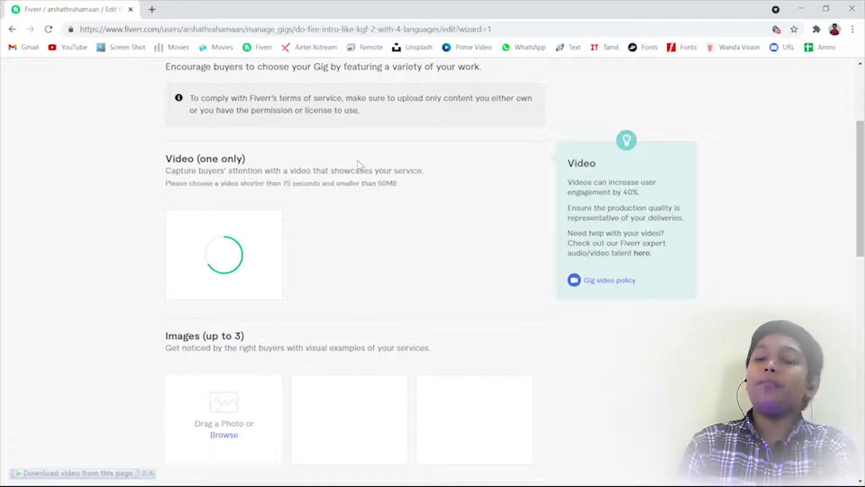
click(397, 184)
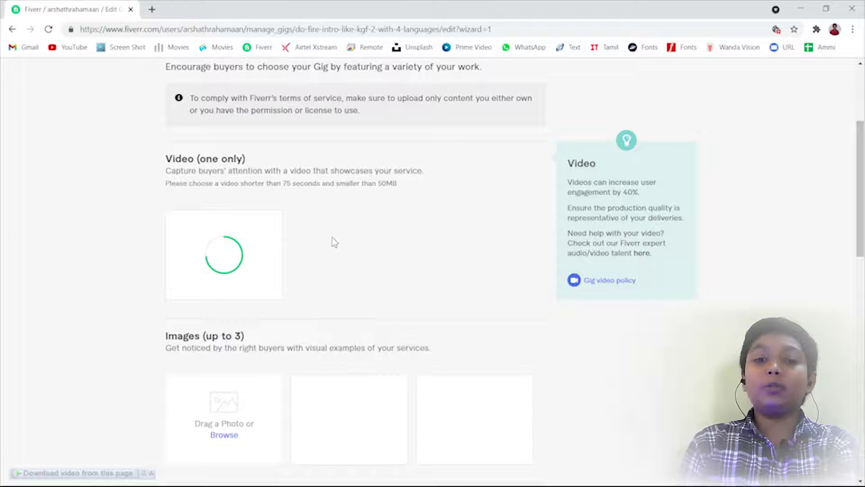
mouse_move(241, 269)
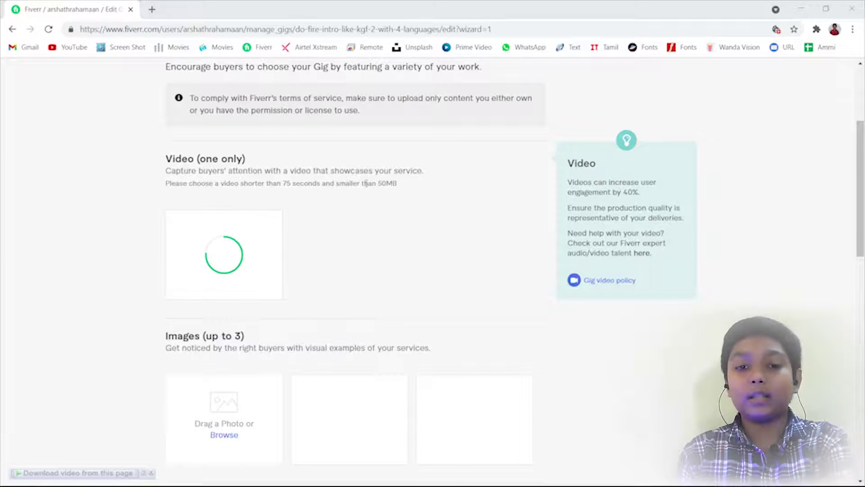
drag(377, 186, 403, 195)
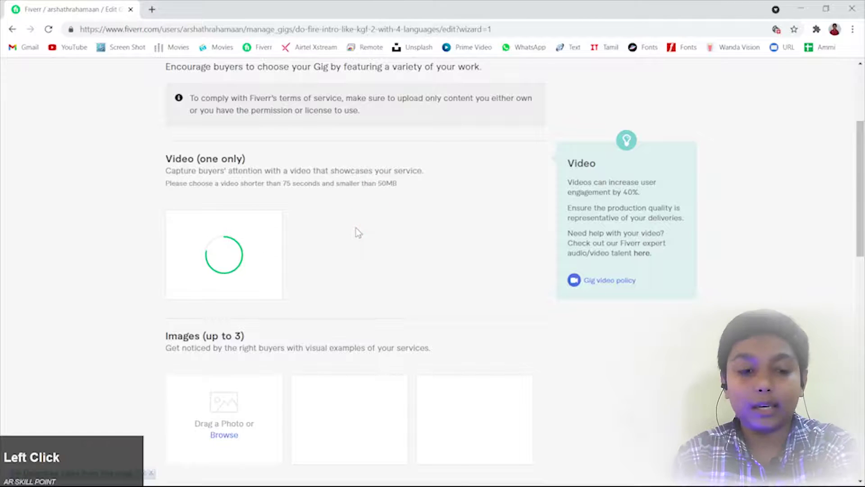
Upload three fire-text images to the gallery, starting with "ORDER NOW", and check the ownership declaration
scroll(359, 232, down, 3)
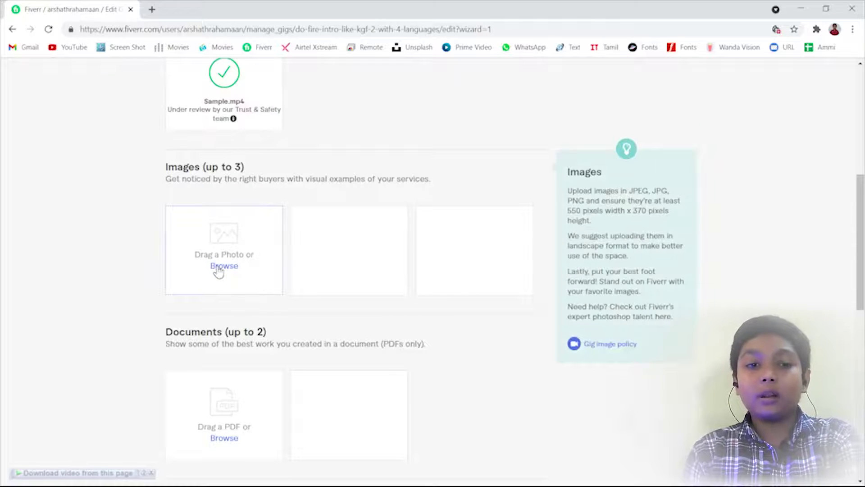
click(223, 266)
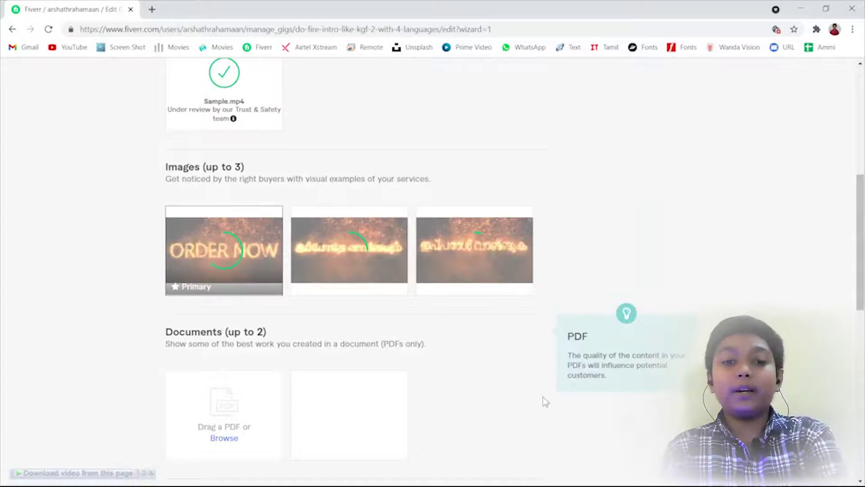
scroll(415, 381, down, 3)
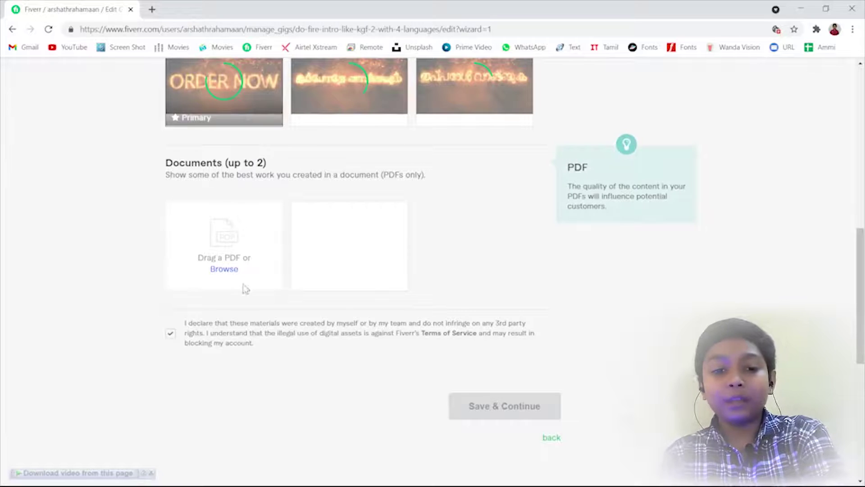
click(171, 335)
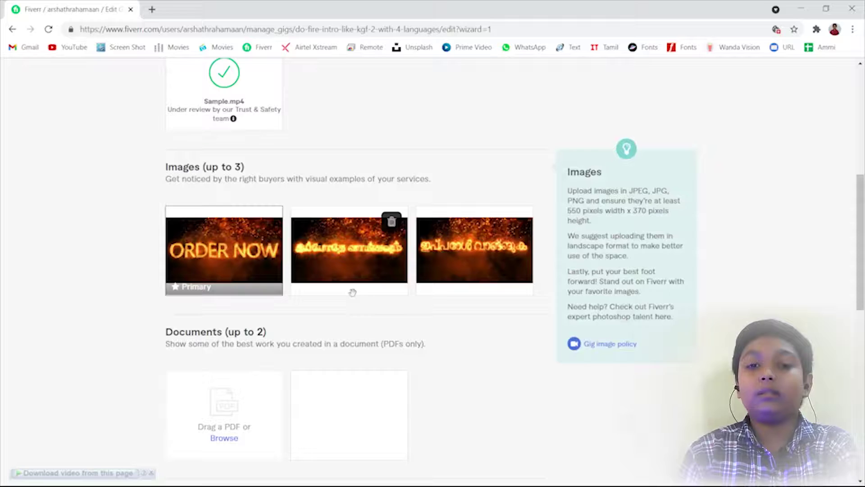
scroll(352, 292, down, 3)
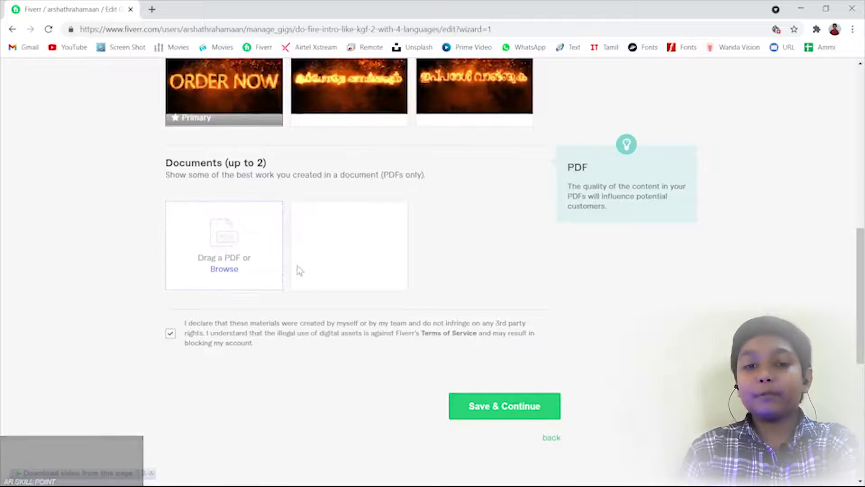
Save the gallery and publish the fire intro gig
click(480, 407)
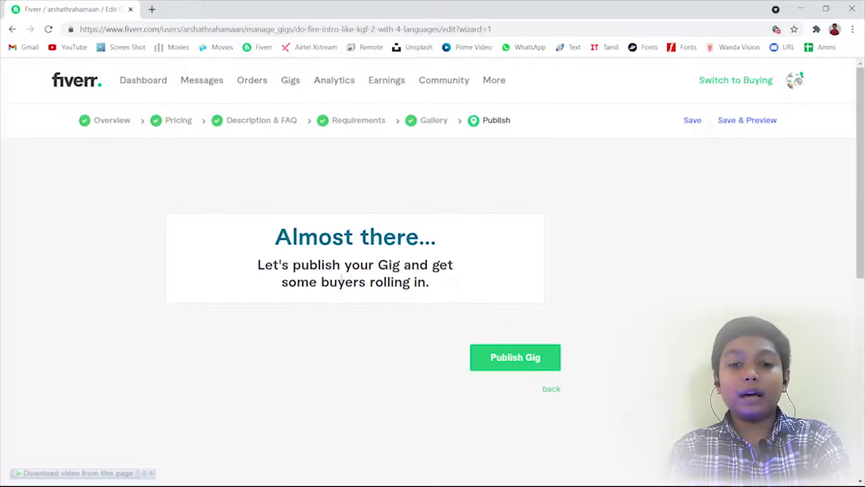
click(551, 364)
scroll(551, 355, down, 1)
scroll(554, 354, down, 6)
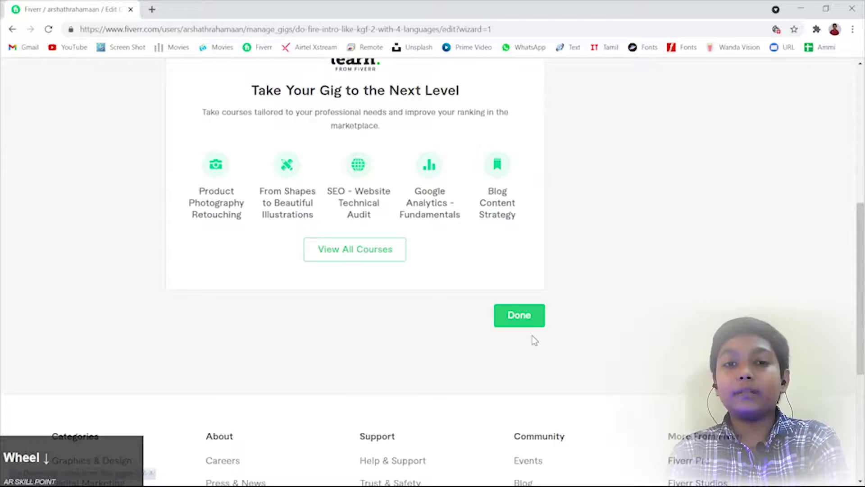
scroll(547, 329, up, 7)
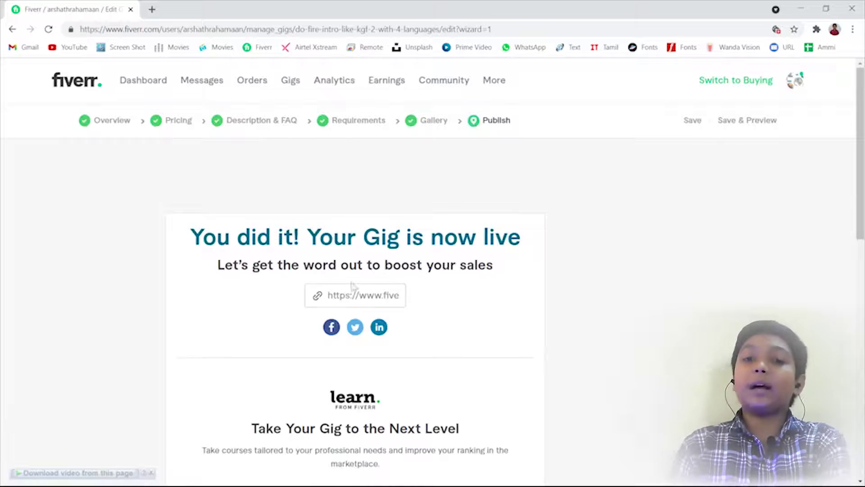
click(329, 295)
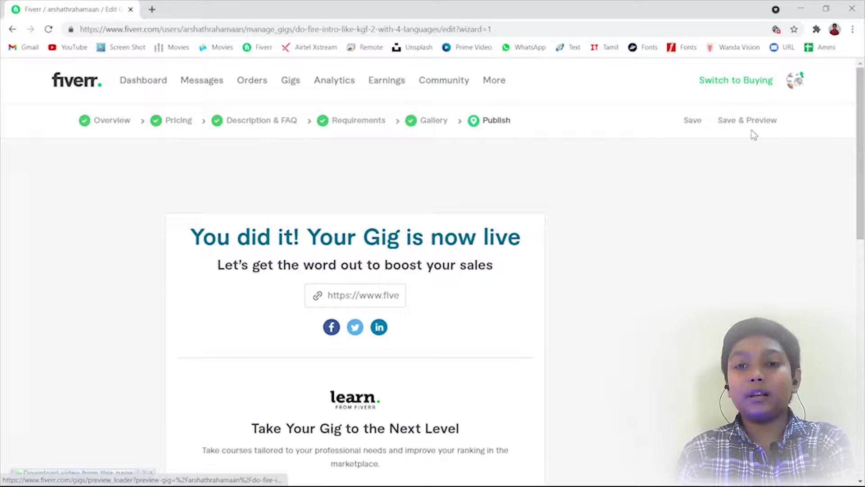
Go to the seller profile and open the published KGF 2 fire intro gig from the active gigs
click(797, 82)
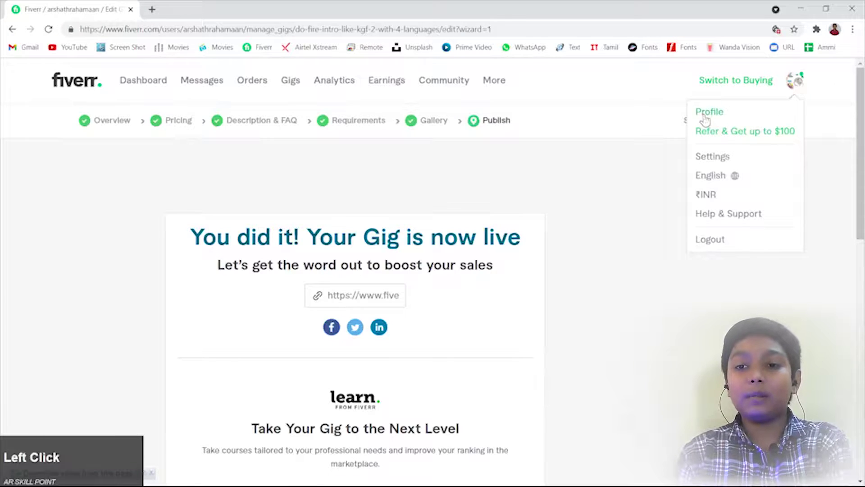
click(706, 116)
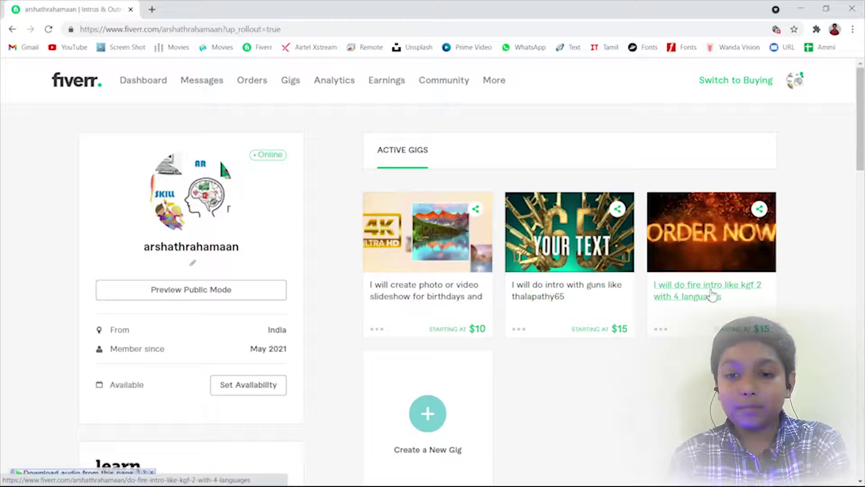
click(712, 295)
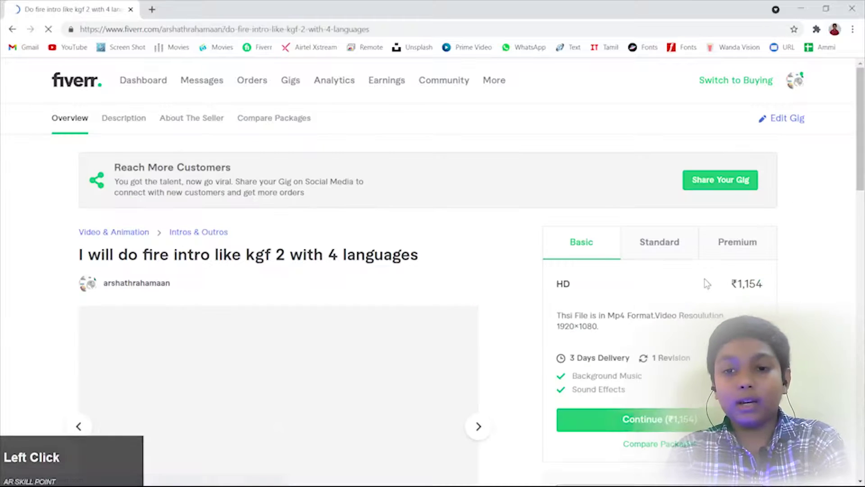
Review the Basic, Standard and Premium package details on the published gig page
scroll(582, 135, down, 3)
click(581, 134)
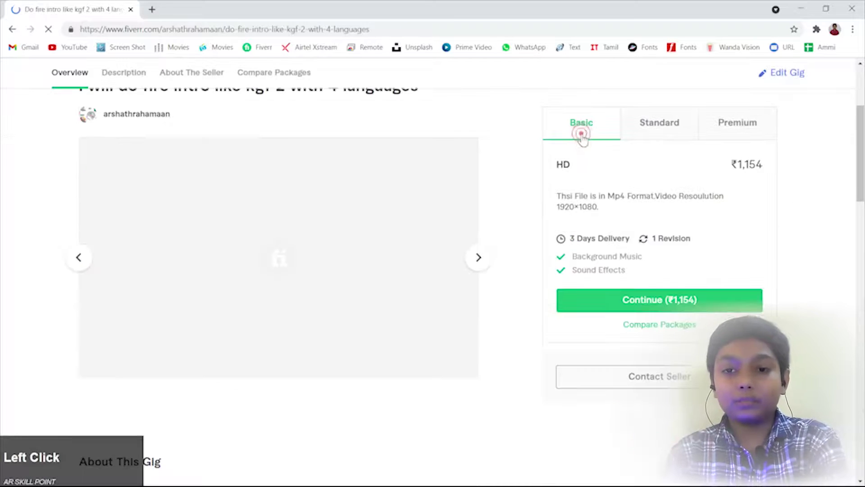
click(673, 134)
click(733, 128)
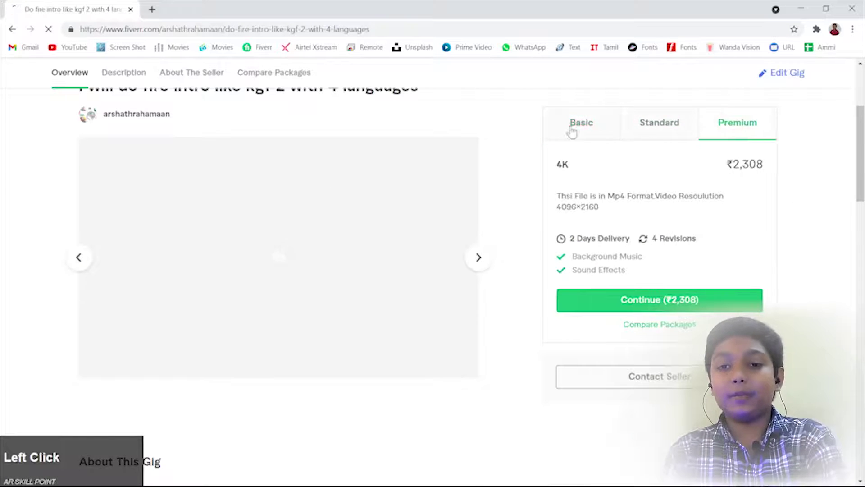
click(573, 131)
scroll(452, 193, up, 3)
Display the gig's package comparison and choose 1 day delivery for the Premium package
scroll(630, 333, down, 6)
click(676, 331)
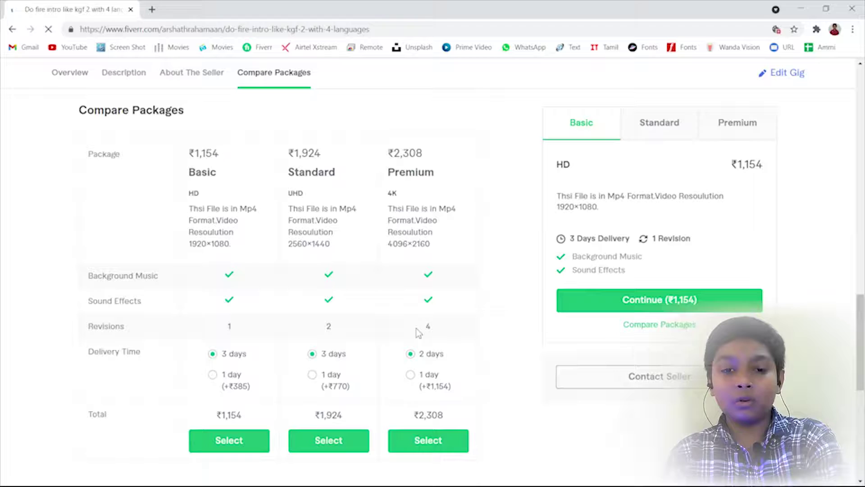
click(413, 378)
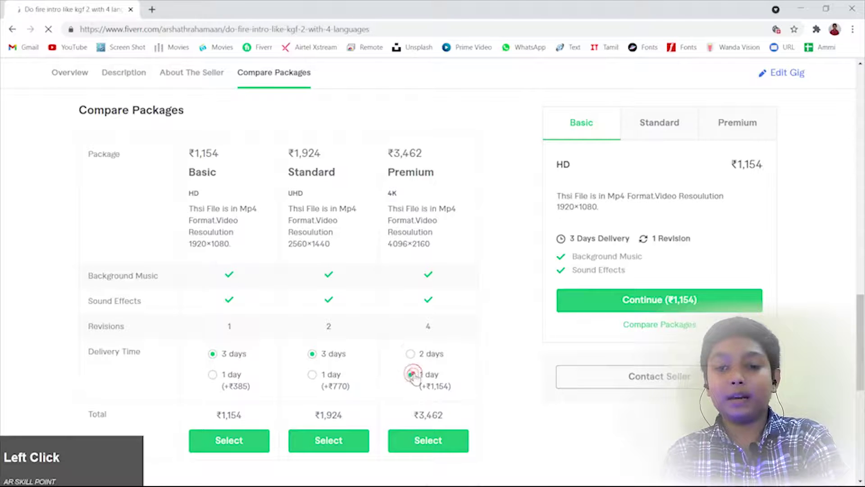
scroll(624, 245, up, 15)
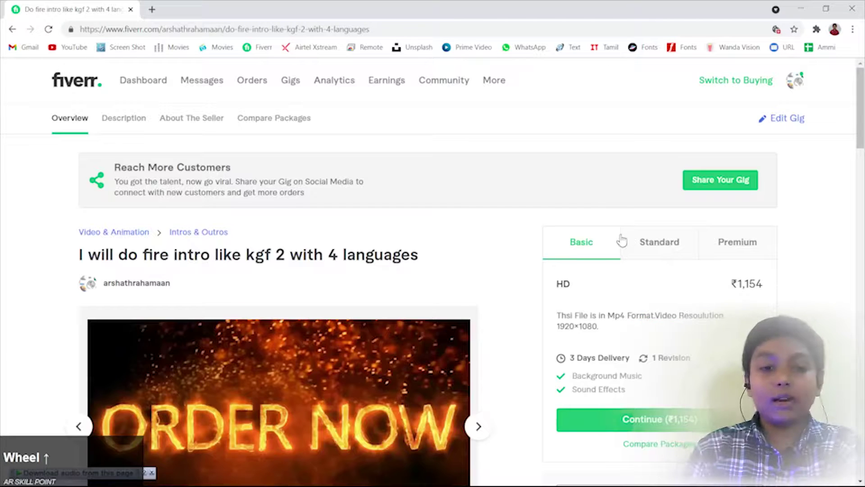
Open the fire intro gig for editing and check the review status of its gallery video and images
click(763, 120)
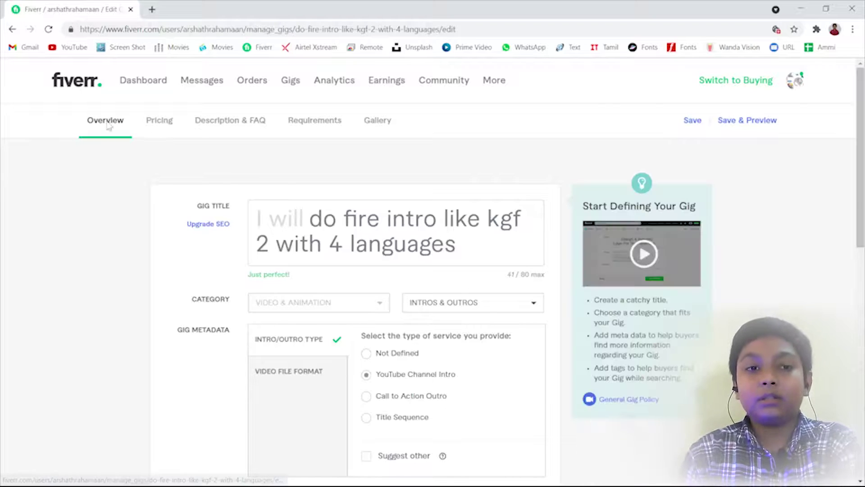
click(365, 129)
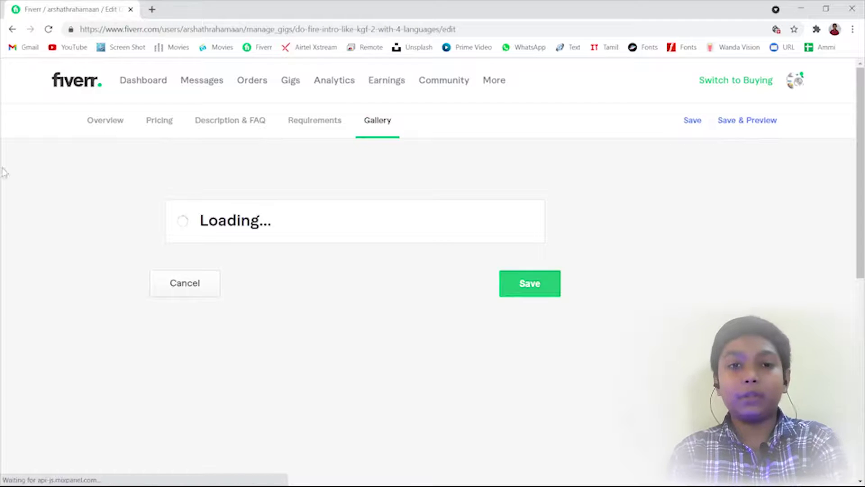
scroll(401, 301, down, 5)
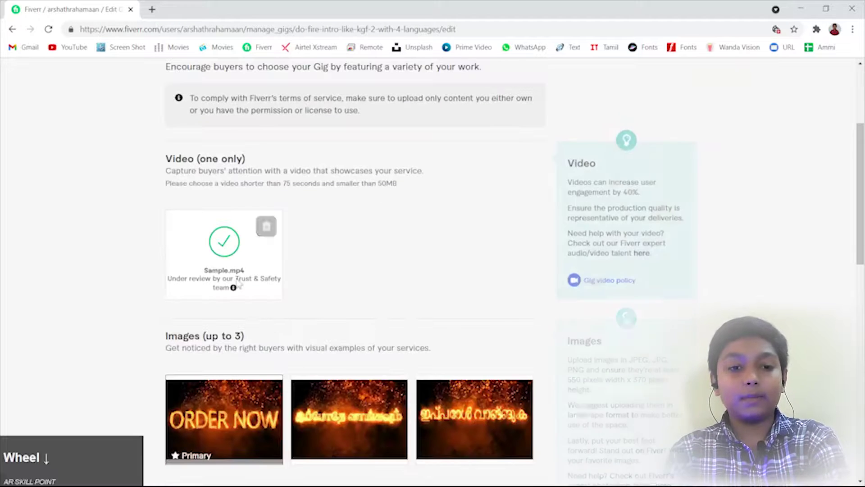
click(222, 249)
scroll(304, 413, down, 3)
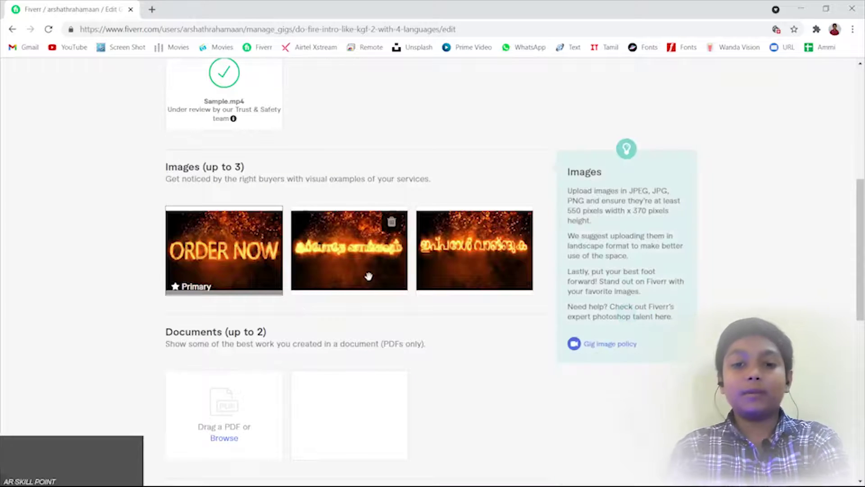
scroll(290, 367, up, 4)
Return to the Fiverr buyer home page and search the services for "kgf"
click(257, 47)
click(797, 84)
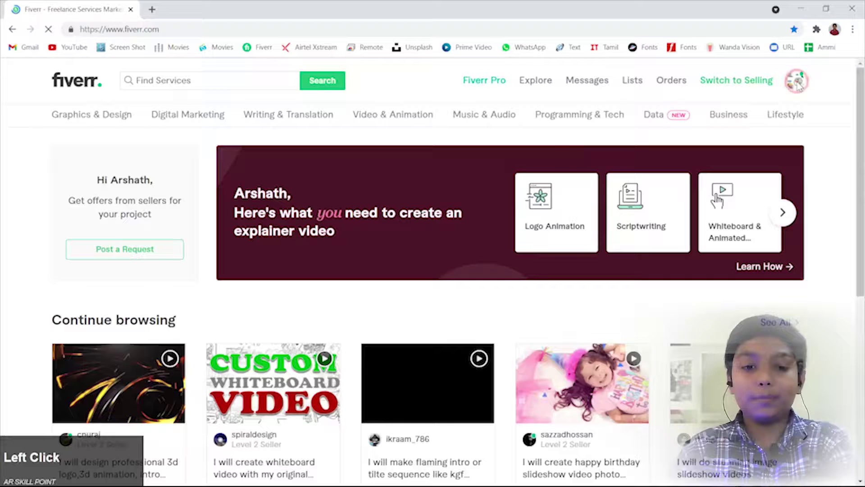
click(207, 82)
text(kgf)
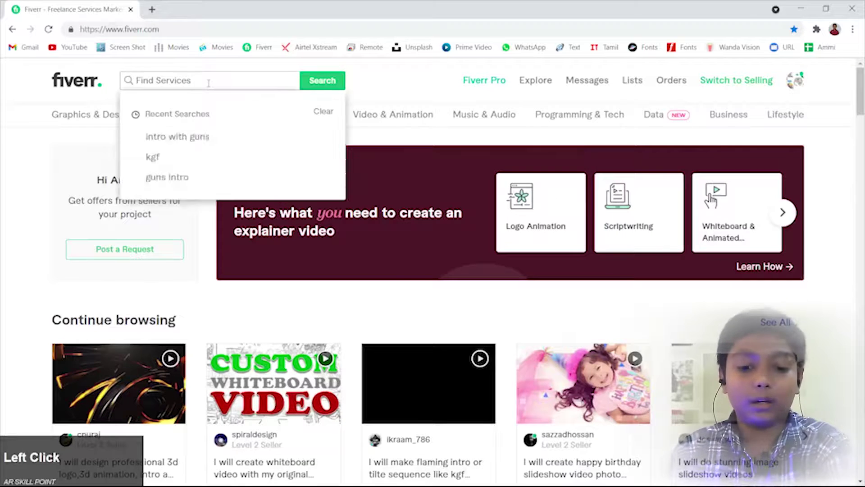
key(Return)
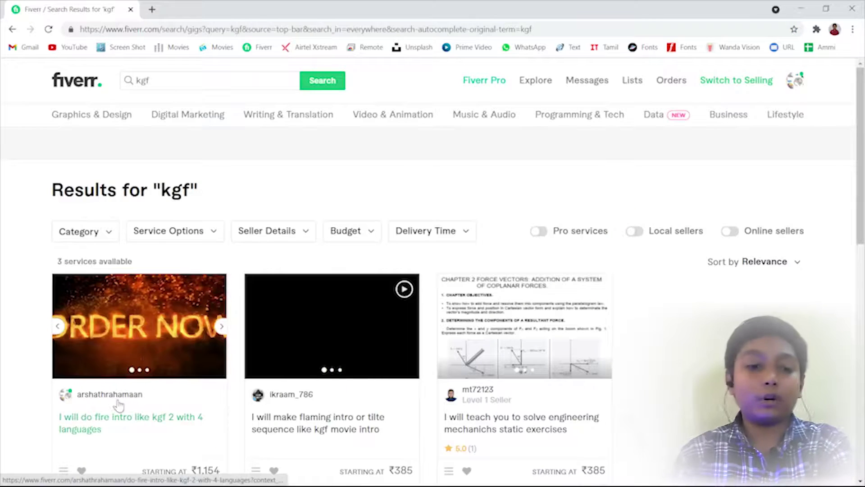
Look through the kgf search results and open the listing for the fire intro gig
scroll(102, 324, up, 2)
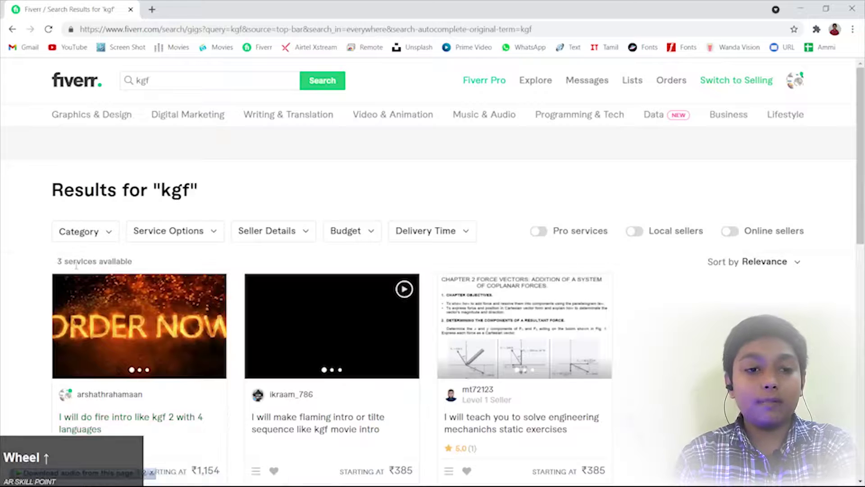
click(76, 264)
scroll(126, 306, down, 4)
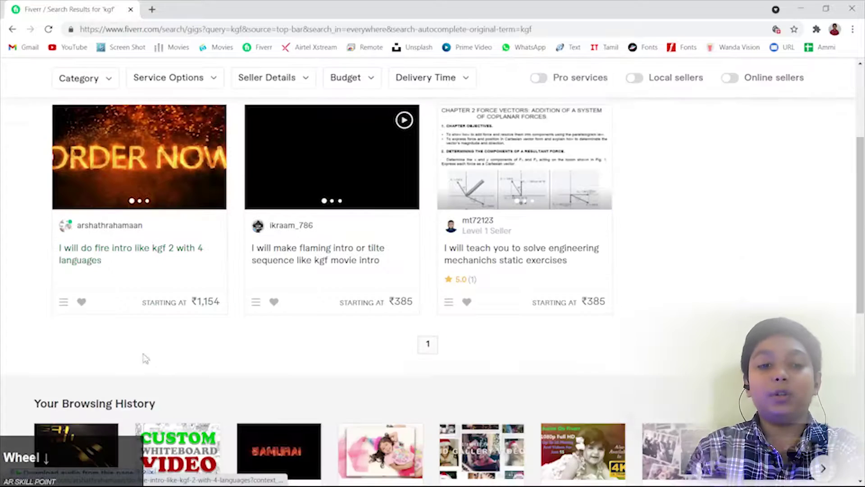
click(118, 248)
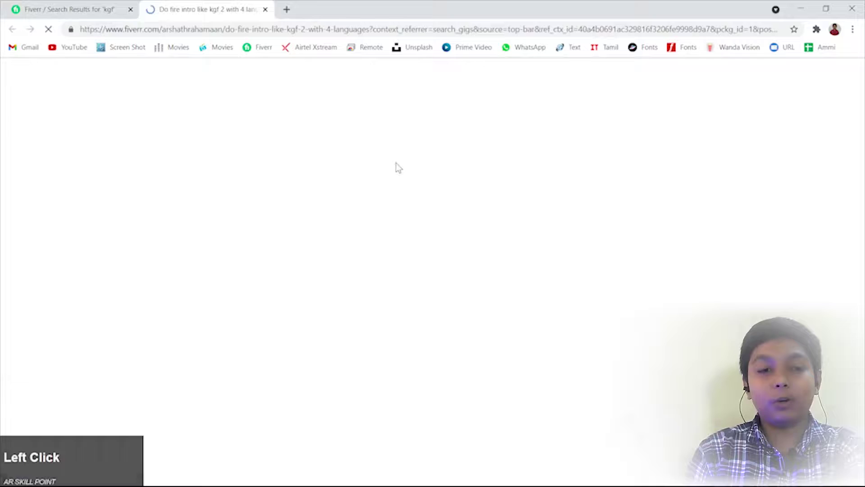
scroll(365, 259, down, 5)
scroll(358, 269, down, 8)
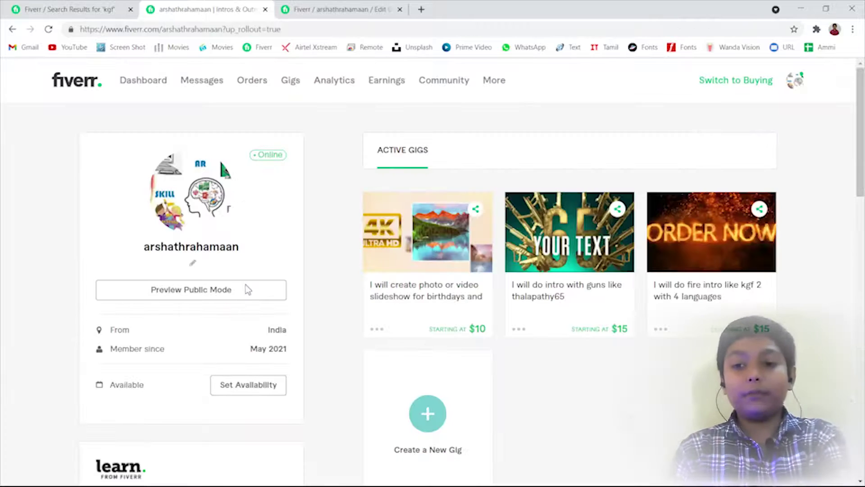
Open the "intro with guns like thalapathy65" gig from the profile, play its preview video and pause it
click(545, 284)
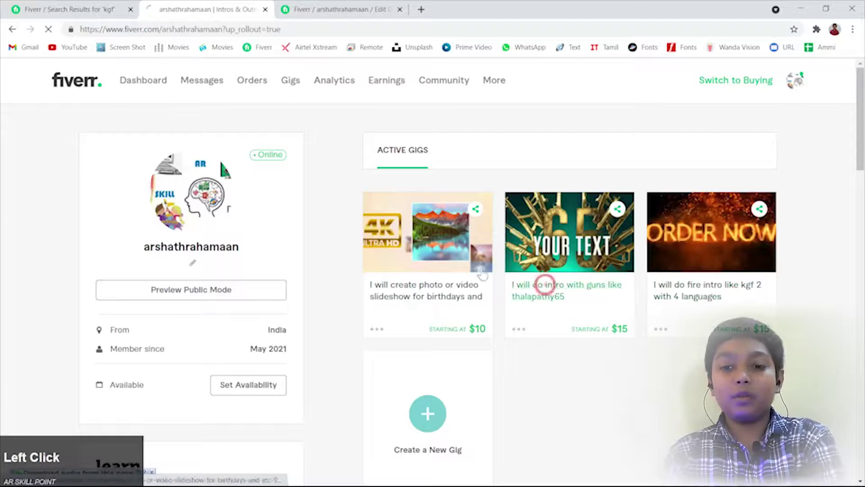
scroll(282, 288, down, 3)
click(282, 289)
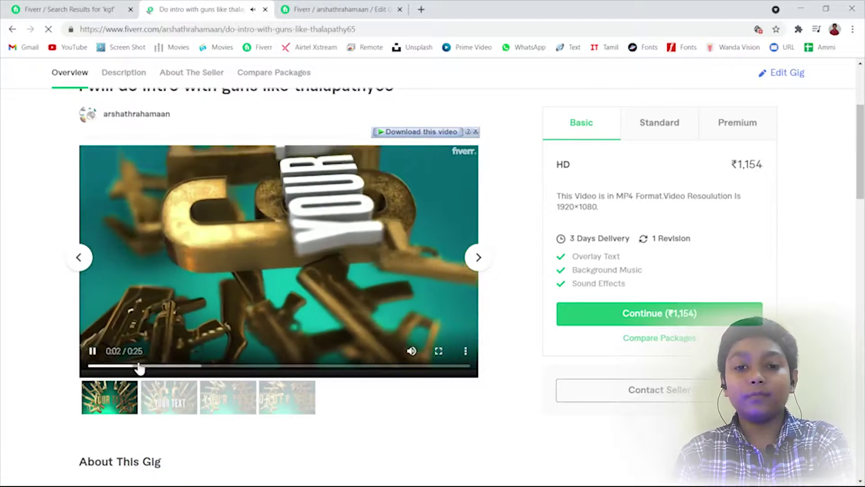
click(283, 243)
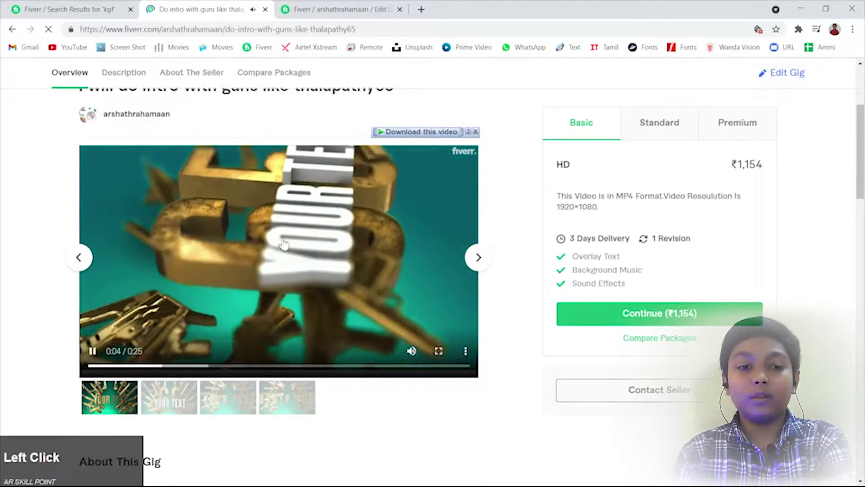
click(94, 351)
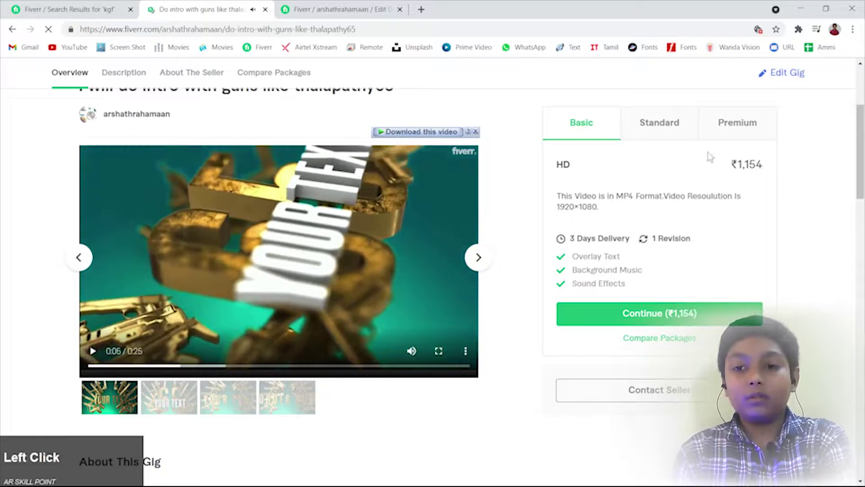
Open the guns intro gig for editing and examine the video in its gallery
click(786, 81)
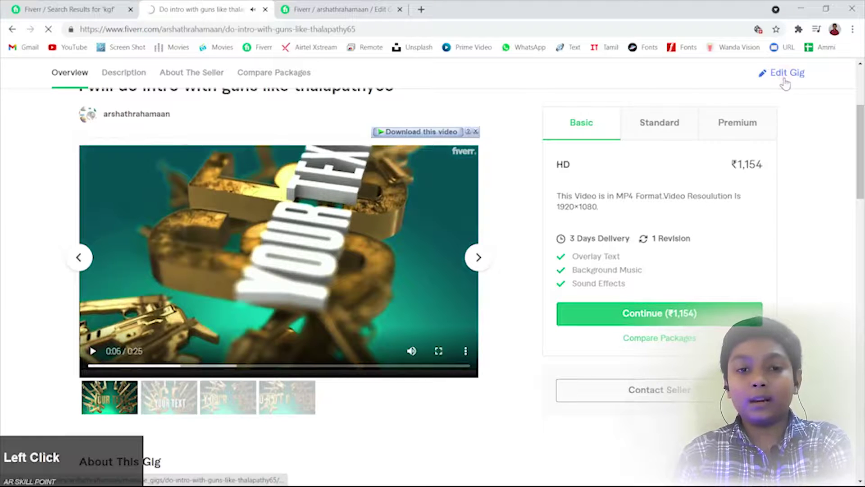
scroll(216, 157, up, 2)
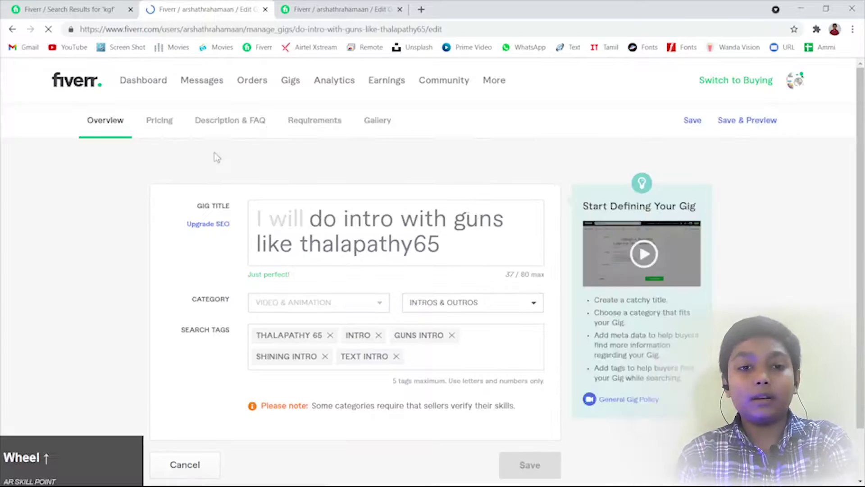
click(364, 120)
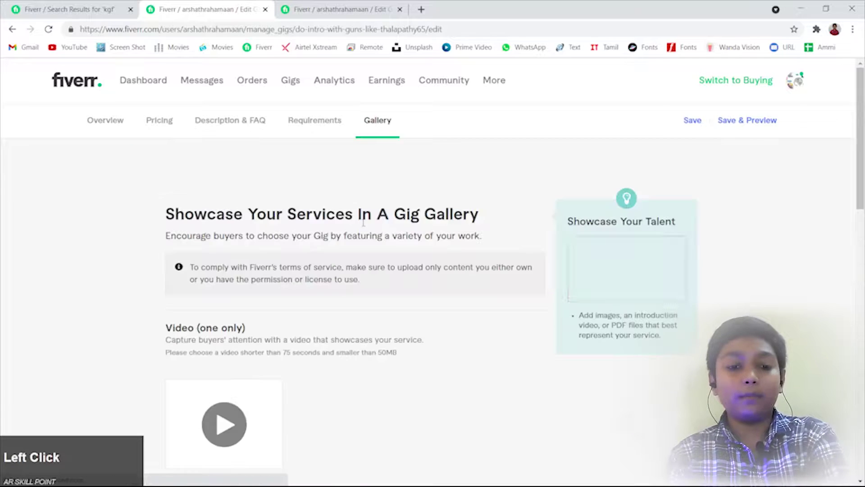
scroll(315, 261, down, 3)
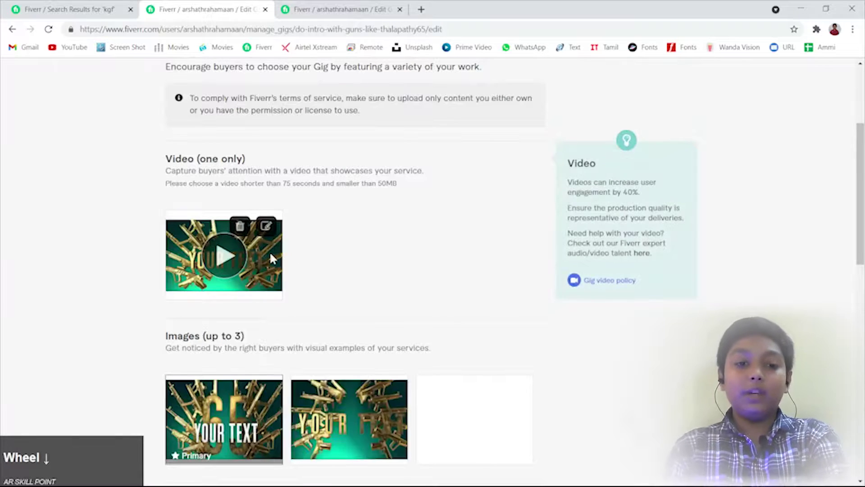
Close the guns intro gig and review the video and images in the fire intro gig's gallery again
click(266, 9)
click(245, 13)
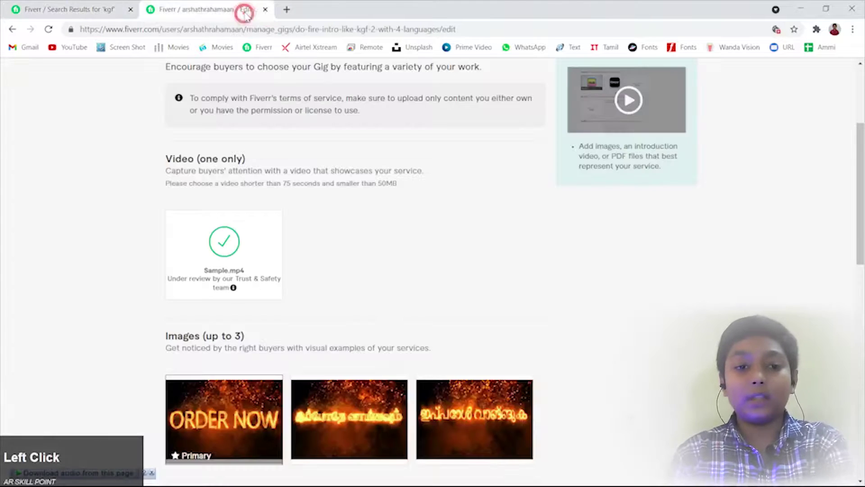
scroll(269, 20, up, 3)
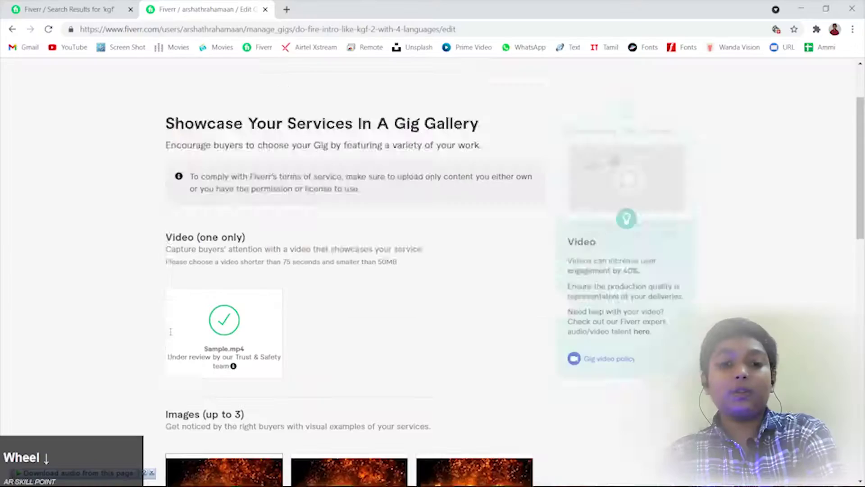
scroll(454, 257, down, 2)
scroll(454, 257, down, 4)
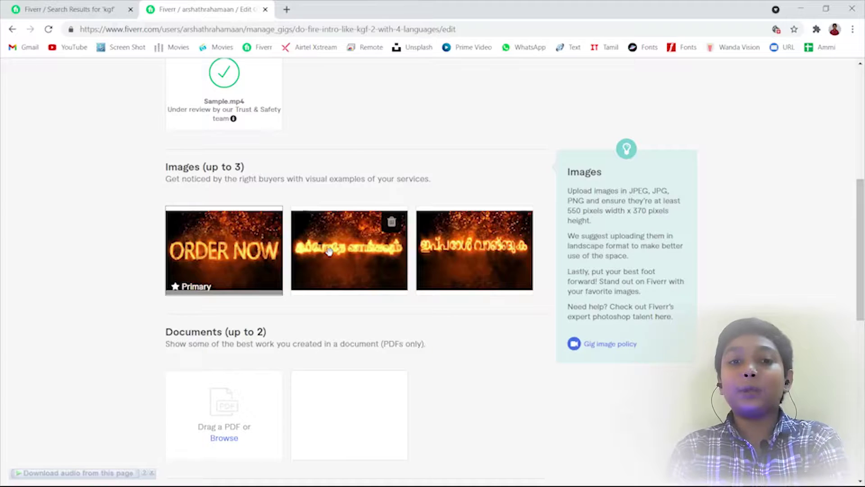
scroll(432, 140, up, 8)
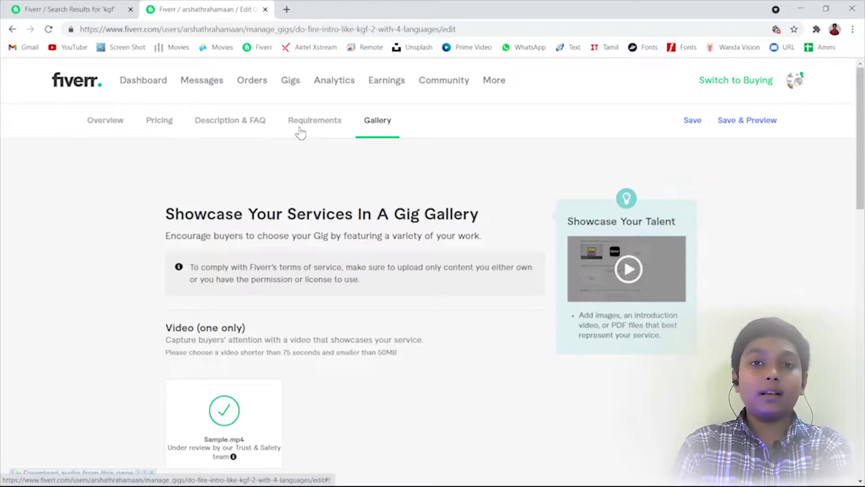
Check the review status of the Sample.mp4 video in the fire intro gig's gallery
scroll(301, 135, down, 4)
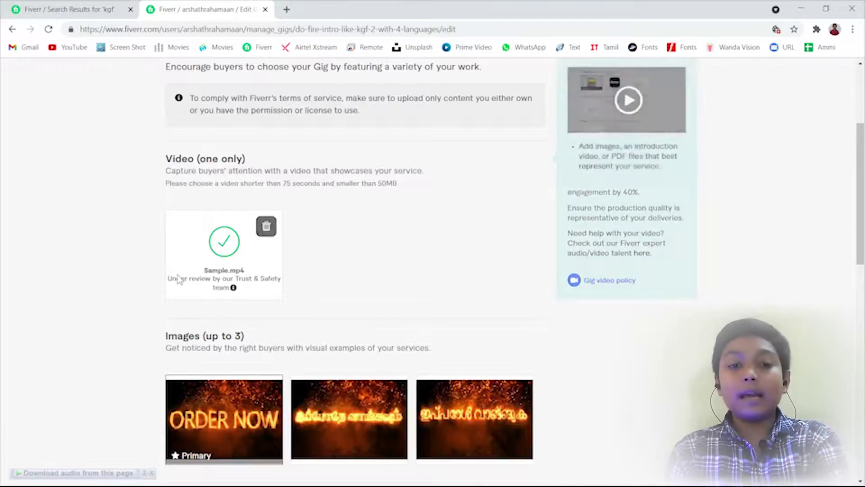
drag(172, 278, 279, 280)
click(276, 272)
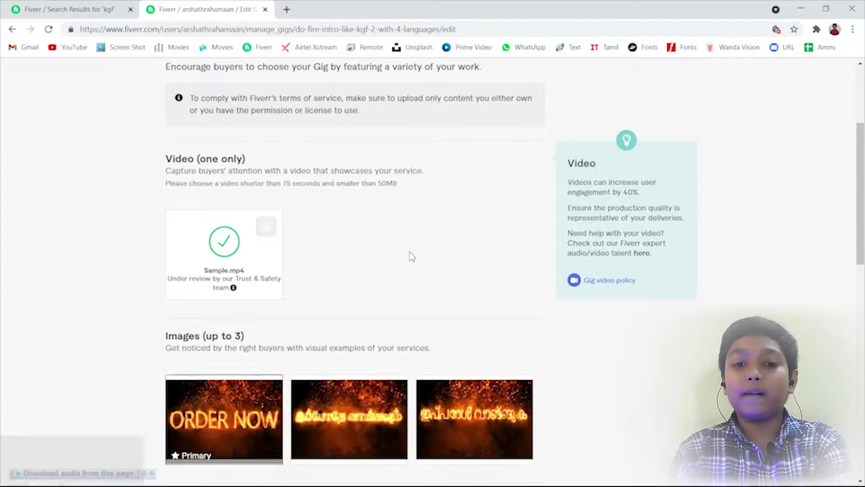
scroll(410, 251, up, 4)
Open the public view of the seller's own profile and look through its gigs, description, languages and skills
click(796, 80)
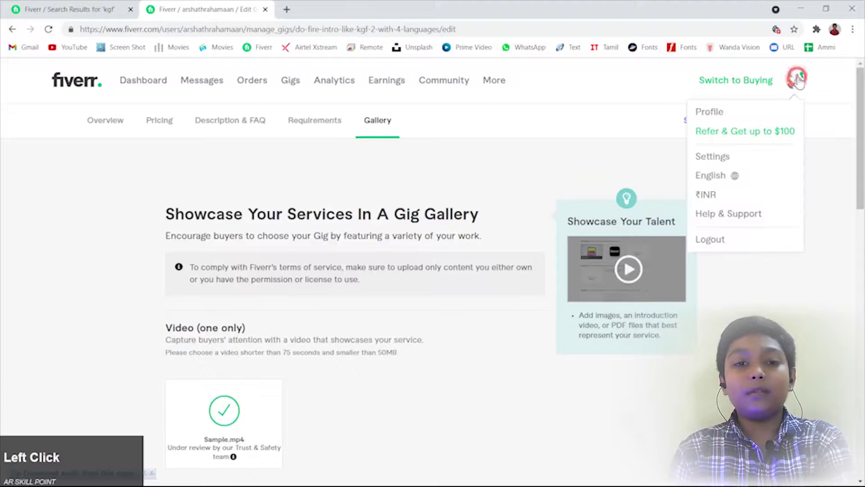
click(731, 110)
click(210, 291)
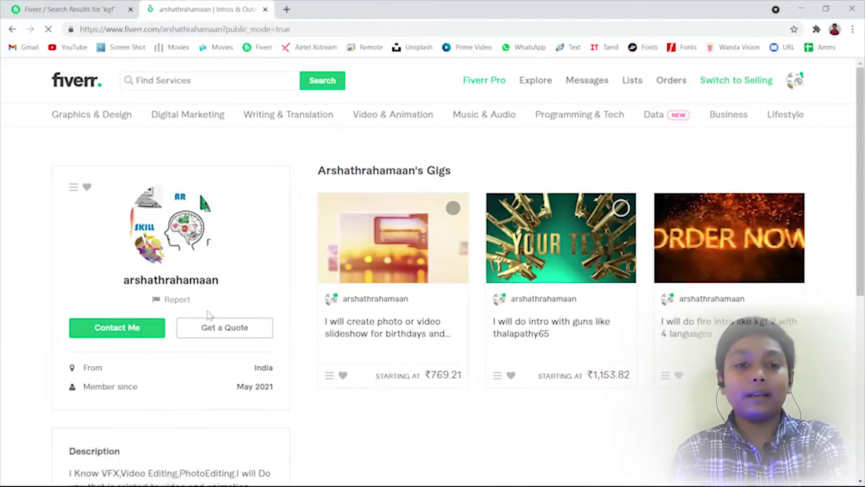
scroll(373, 321, down, 3)
scroll(386, 304, up, 3)
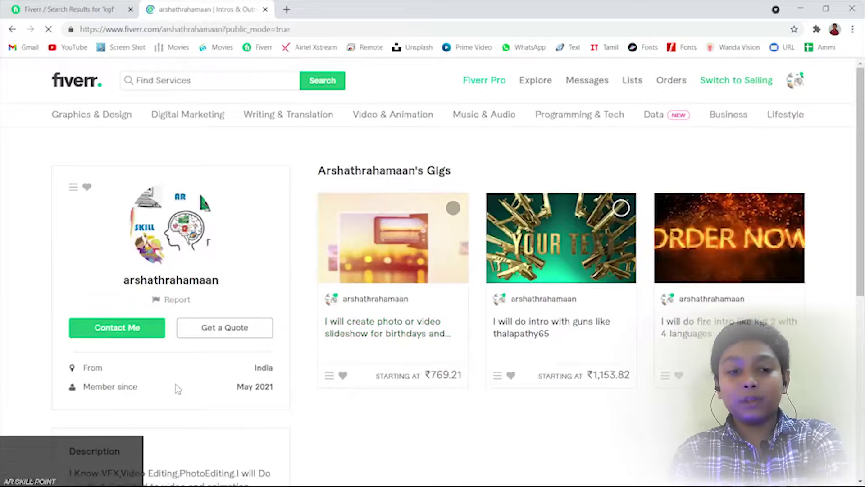
scroll(178, 387, down, 3)
scroll(185, 374, down, 3)
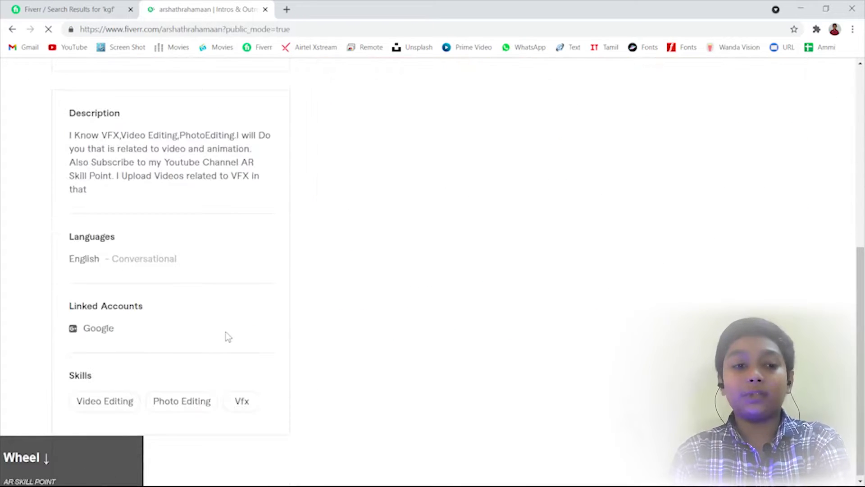
scroll(228, 334, up, 5)
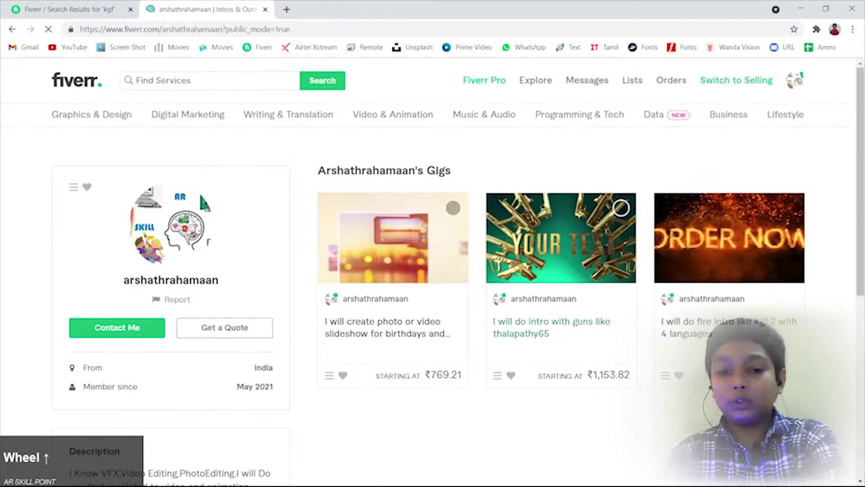
Log out of the Fiverr account and replace the open Fiverr pages with a new blank tab
click(797, 84)
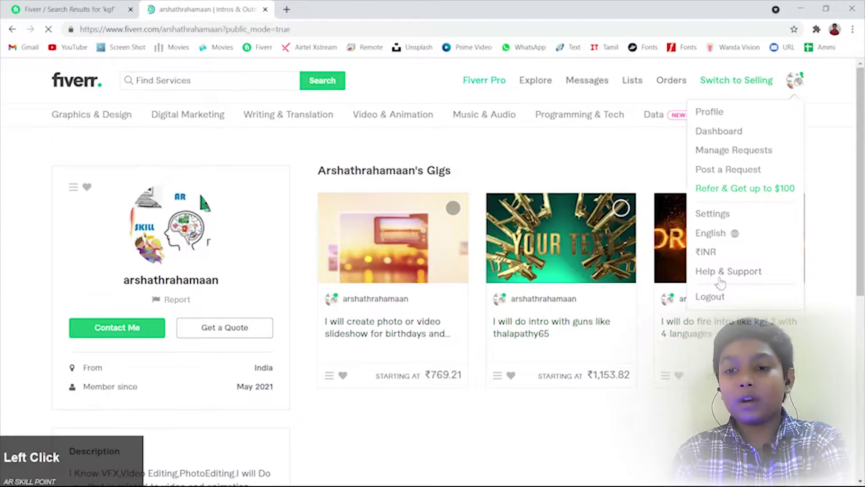
click(720, 298)
click(130, 9)
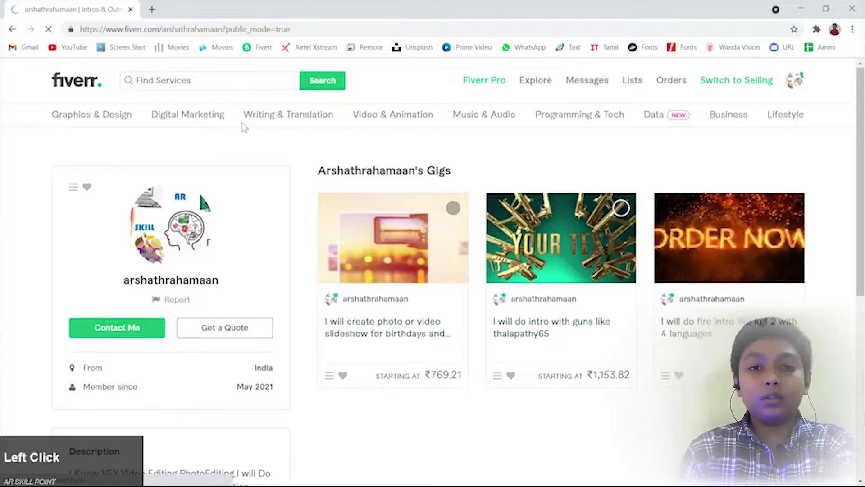
click(152, 9)
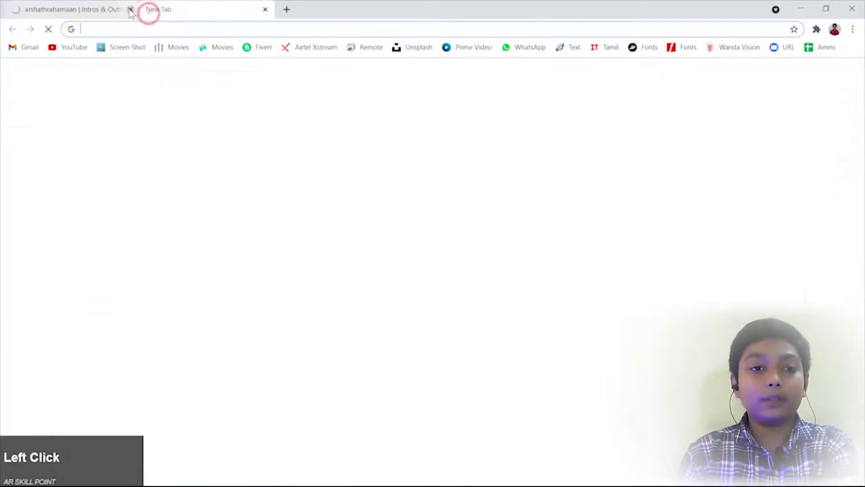
click(130, 9)
Open the Fiverr home page as a logged-out visitor and search the services for "kgf"
click(259, 47)
scroll(233, 272, down, 5)
click(228, 81)
text(kgf)
key(Return)
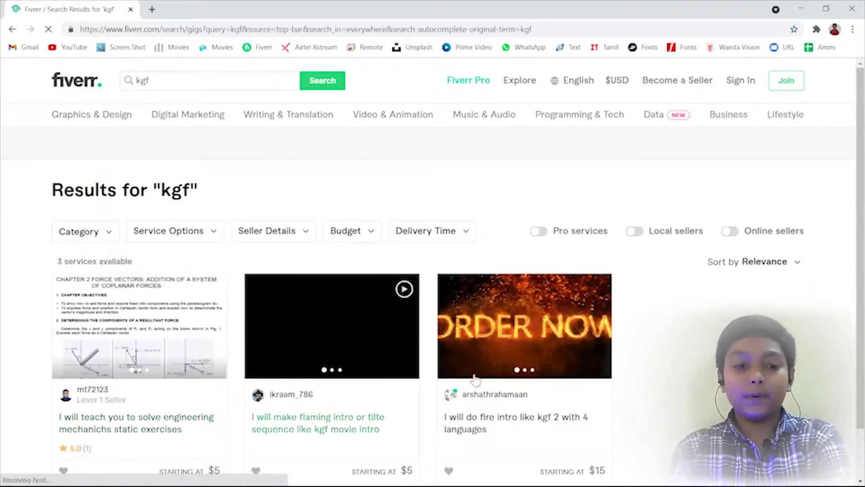
Look through the kgf search results and filter them to the Intros & Outros category
scroll(539, 370, down, 3)
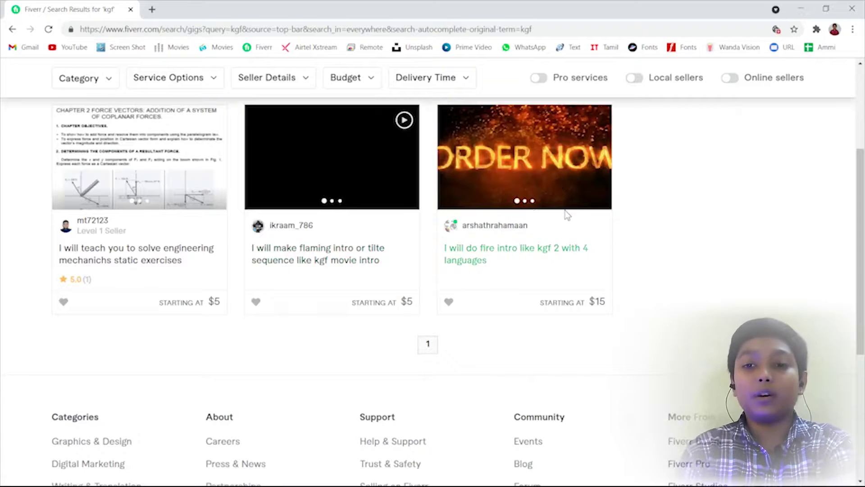
scroll(569, 217, up, 3)
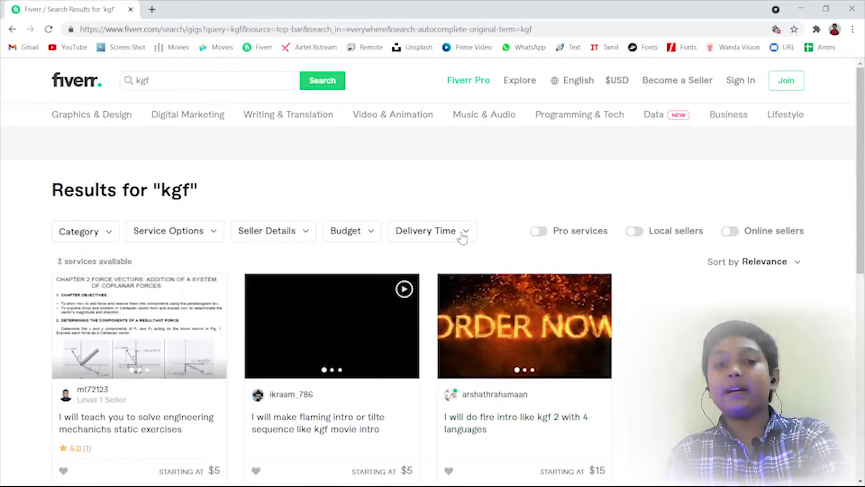
click(93, 229)
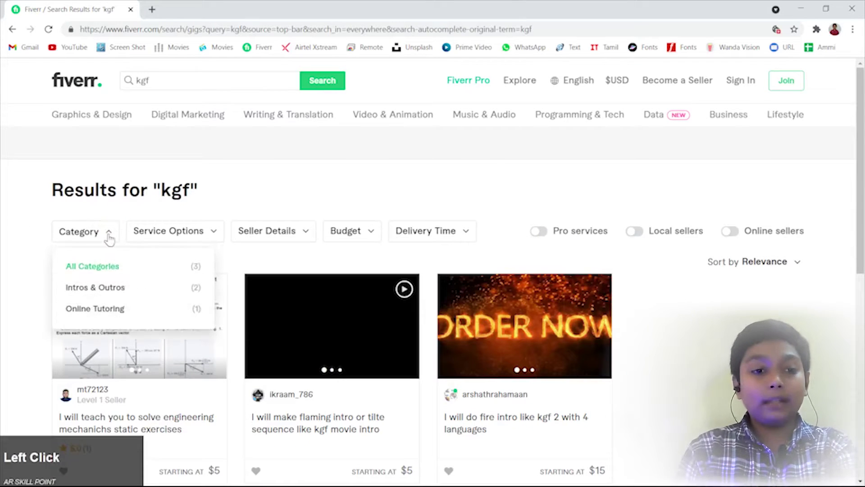
click(92, 288)
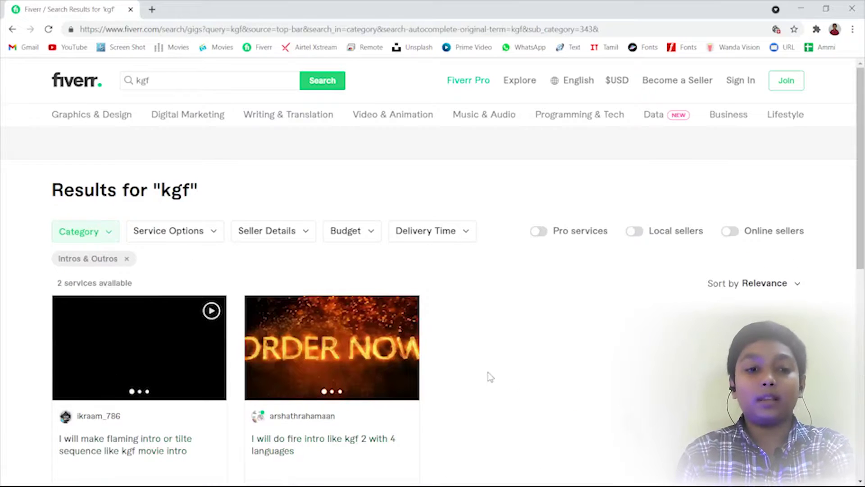
Try limiting the kgf results to local sellers, look through them and turn that filter off again
click(634, 232)
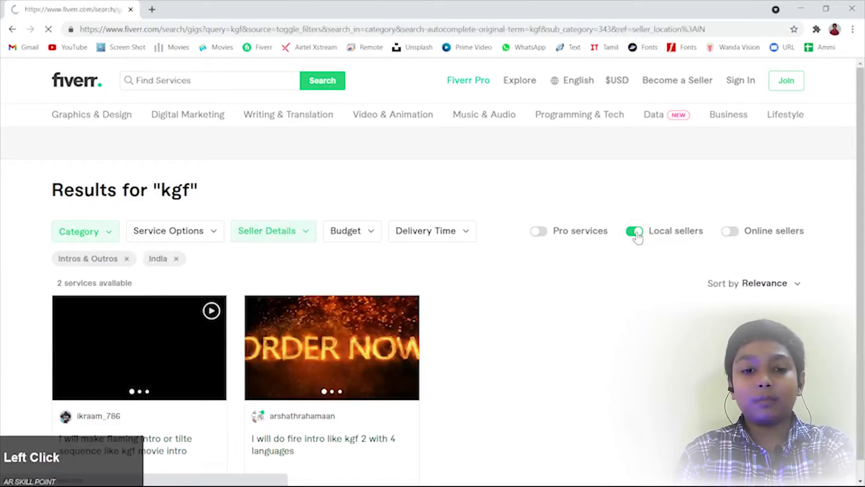
scroll(565, 332, down, 3)
scroll(662, 264, up, 3)
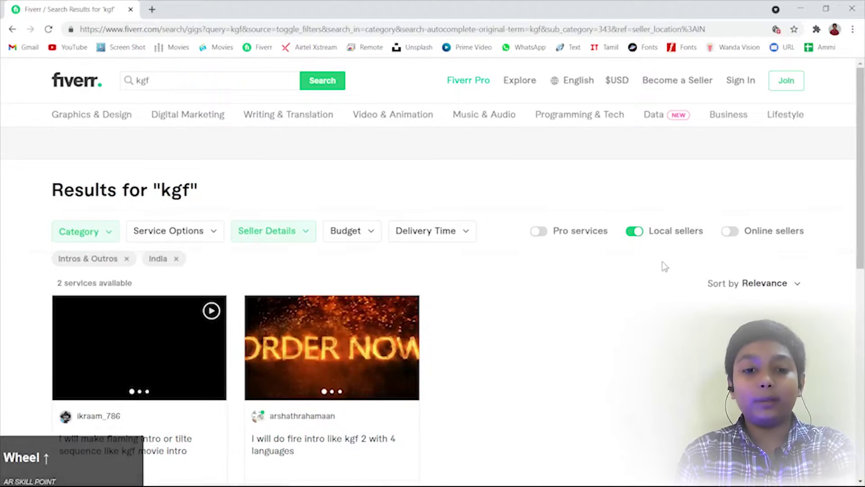
click(635, 232)
click(633, 232)
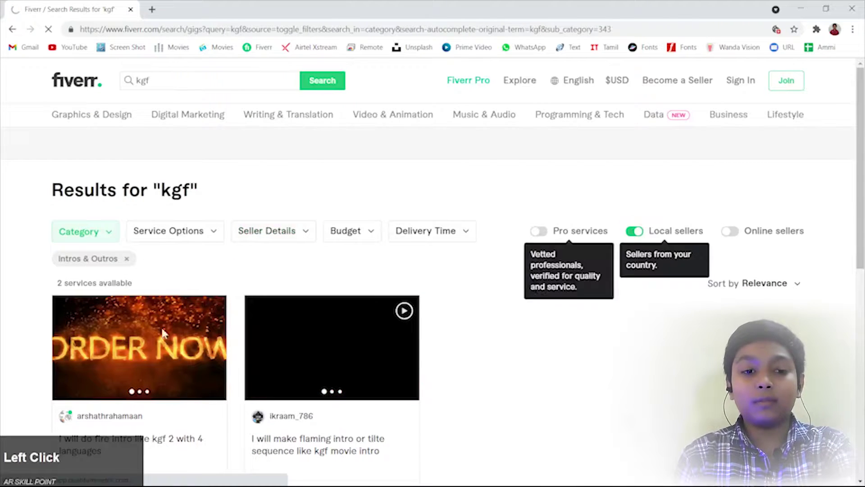
click(631, 237)
Open the category filter of the kgf search results
click(100, 238)
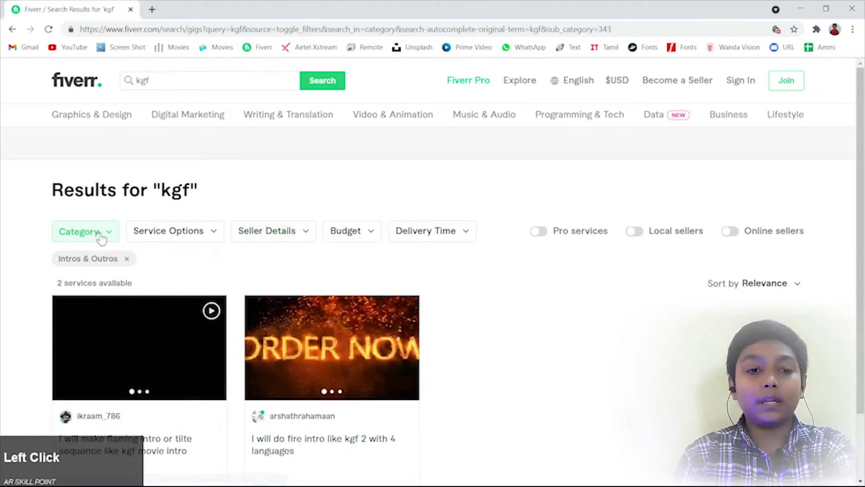